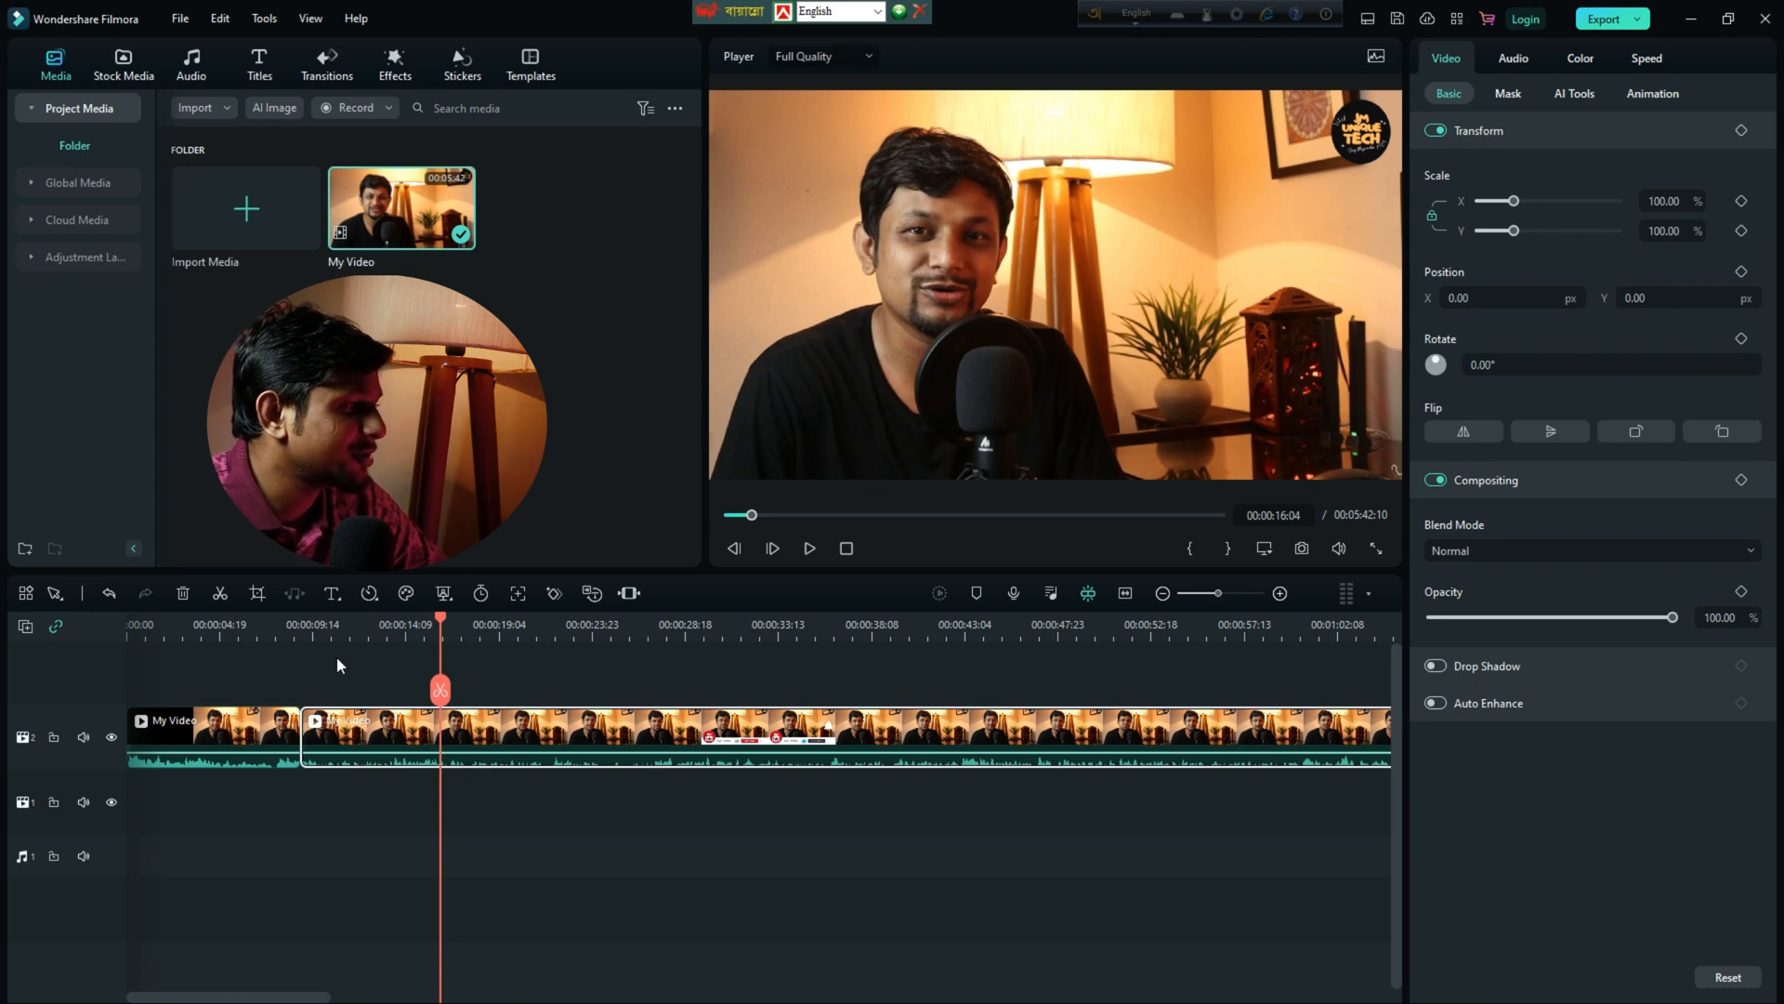
Delete the short opening segment before the existing cut in the My Video clip on the timeline
{"action": "left_click_drag", "start_coordinate": [442, 617], "coordinate": [420, 620]}
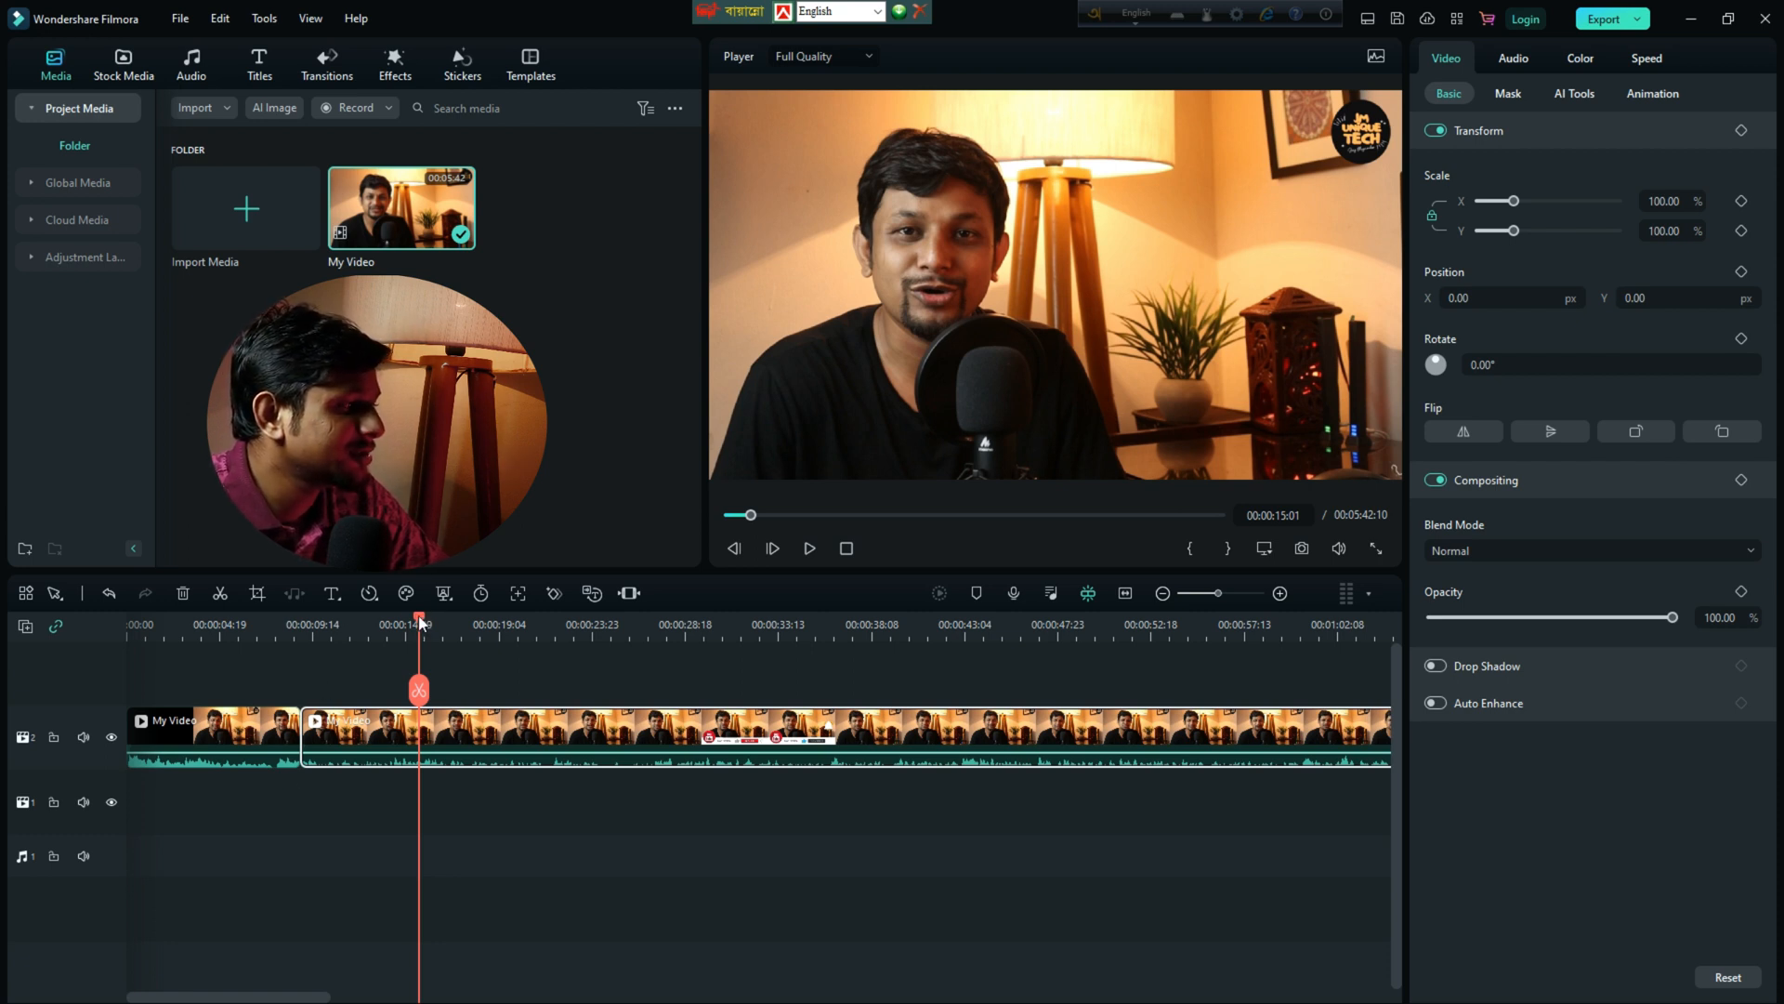
{"action": "left_click", "coordinate": [333, 624]}
{"action": "left_click", "coordinate": [256, 734]}
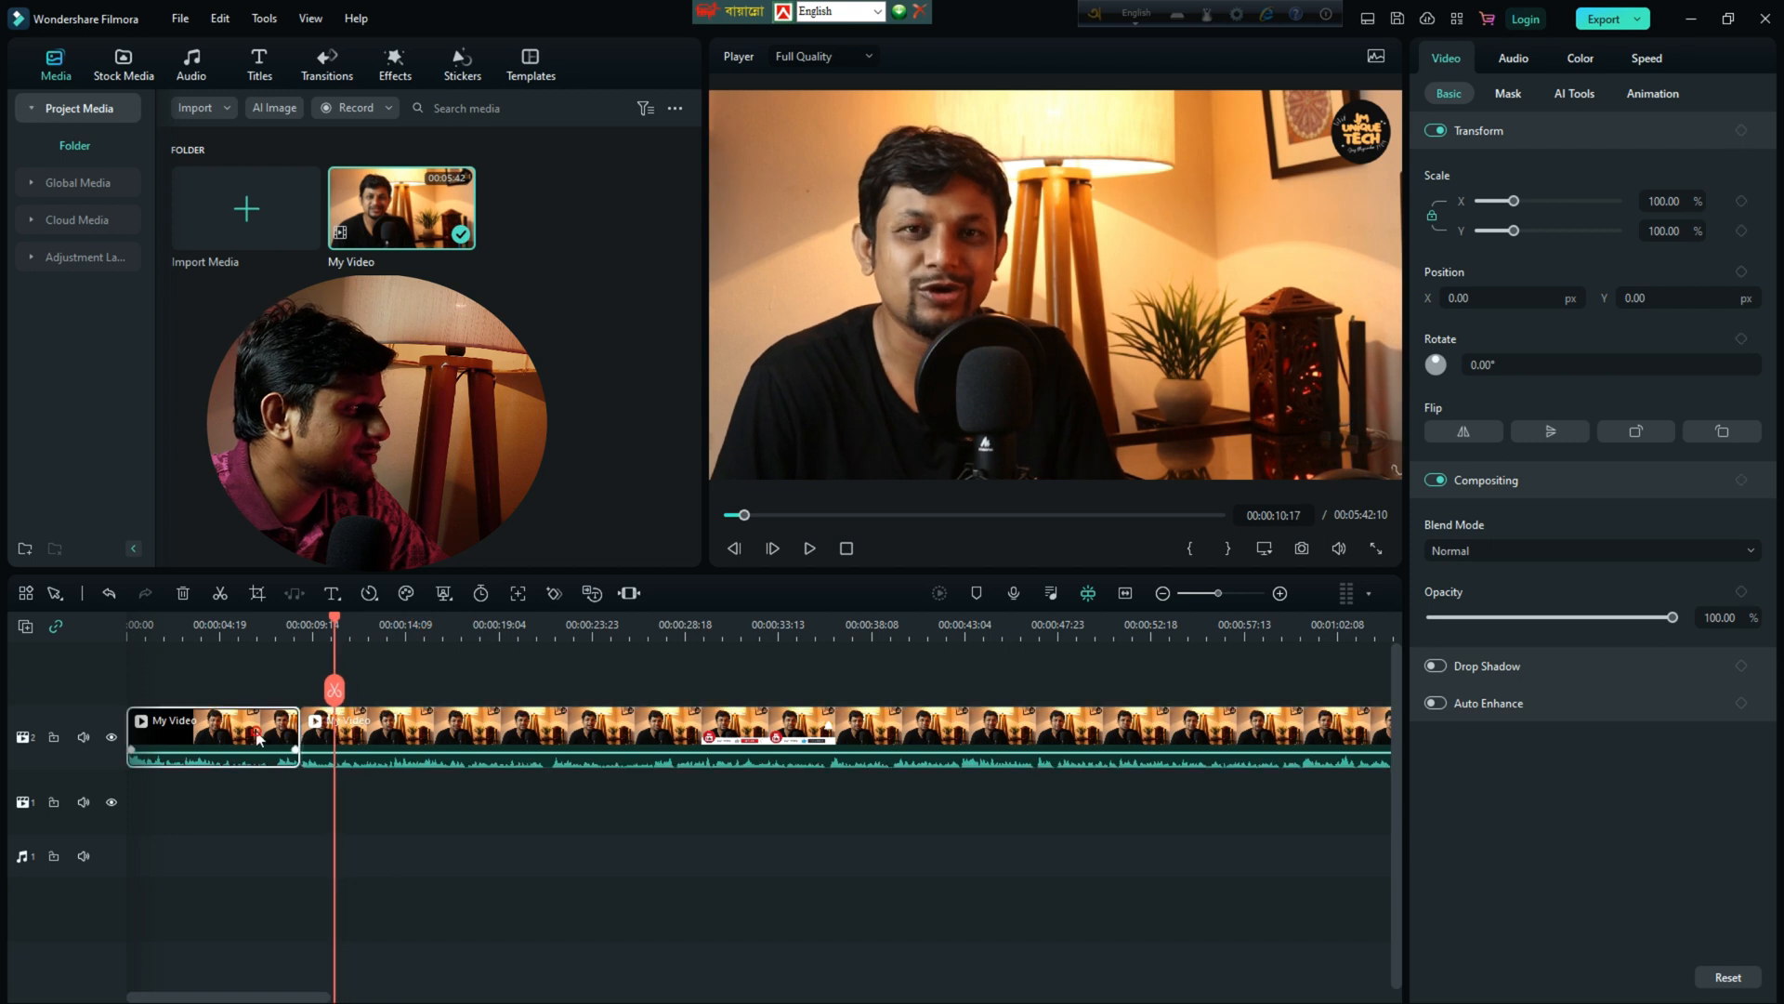
{"action": "right_click", "coordinate": [255, 728]}
{"action": "left_click", "coordinate": [183, 595]}
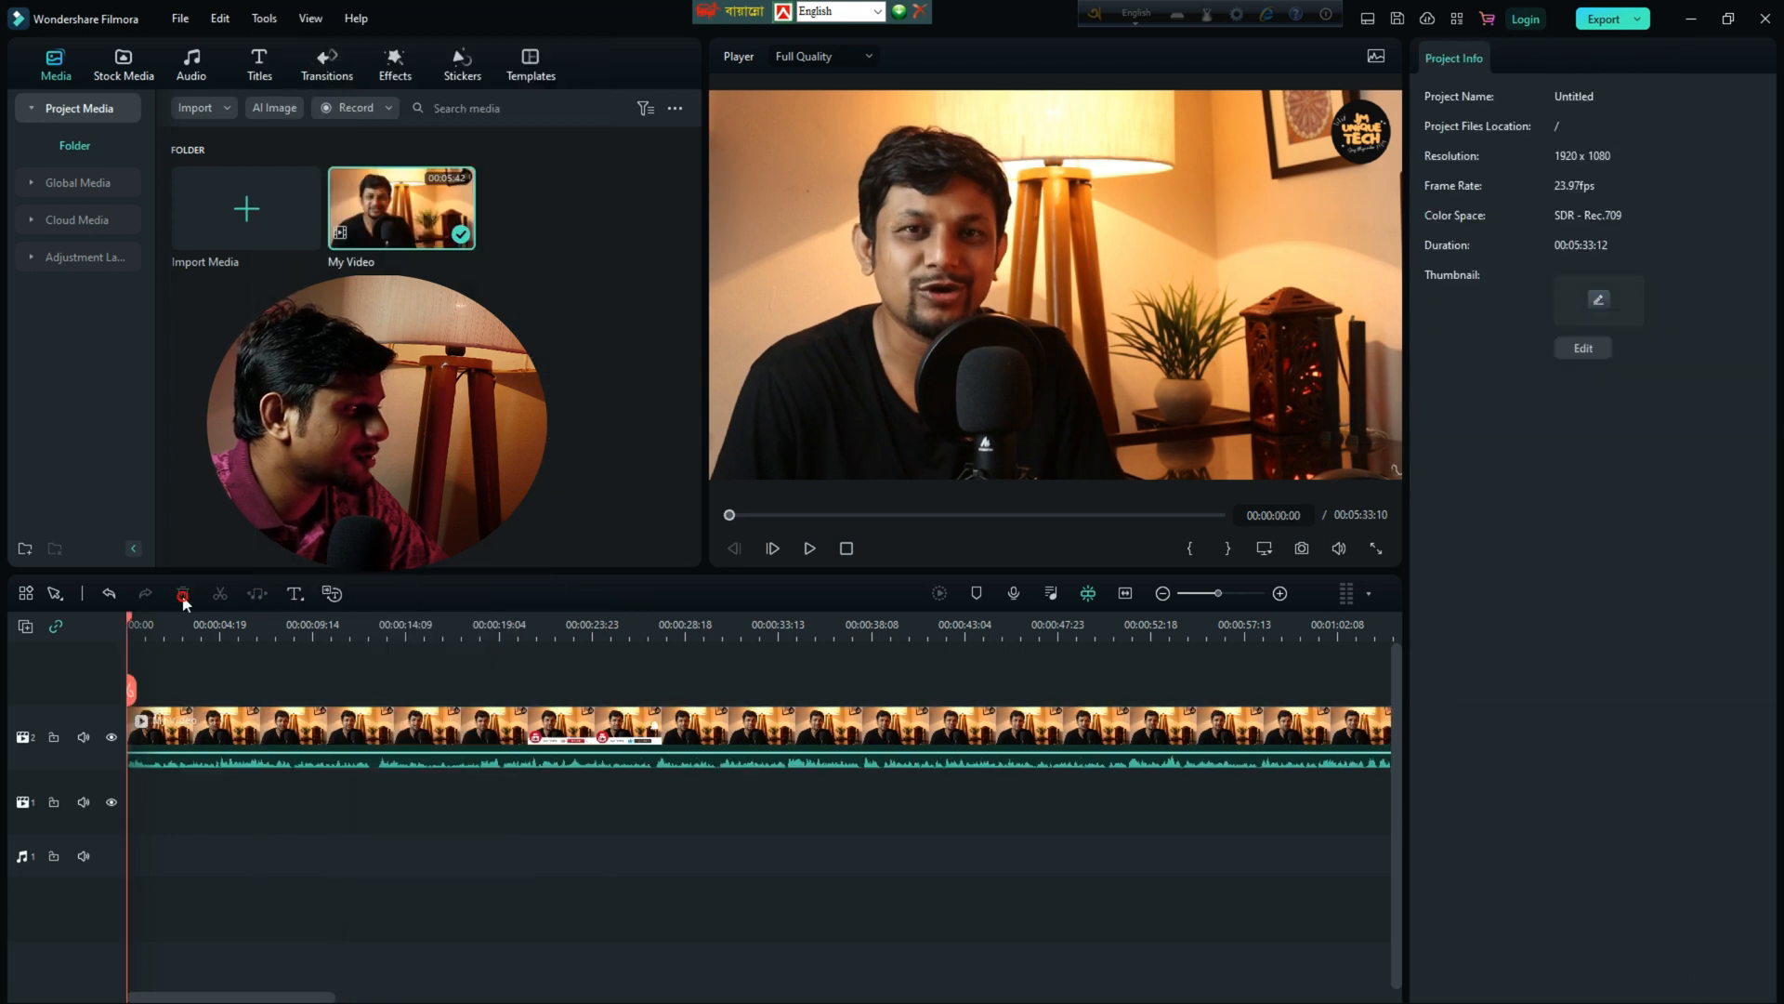
Split the clip at 00:00:08:09 and delete everything after the cut
{"action": "left_click_drag", "start_coordinate": [131, 629], "coordinate": [289, 625]}
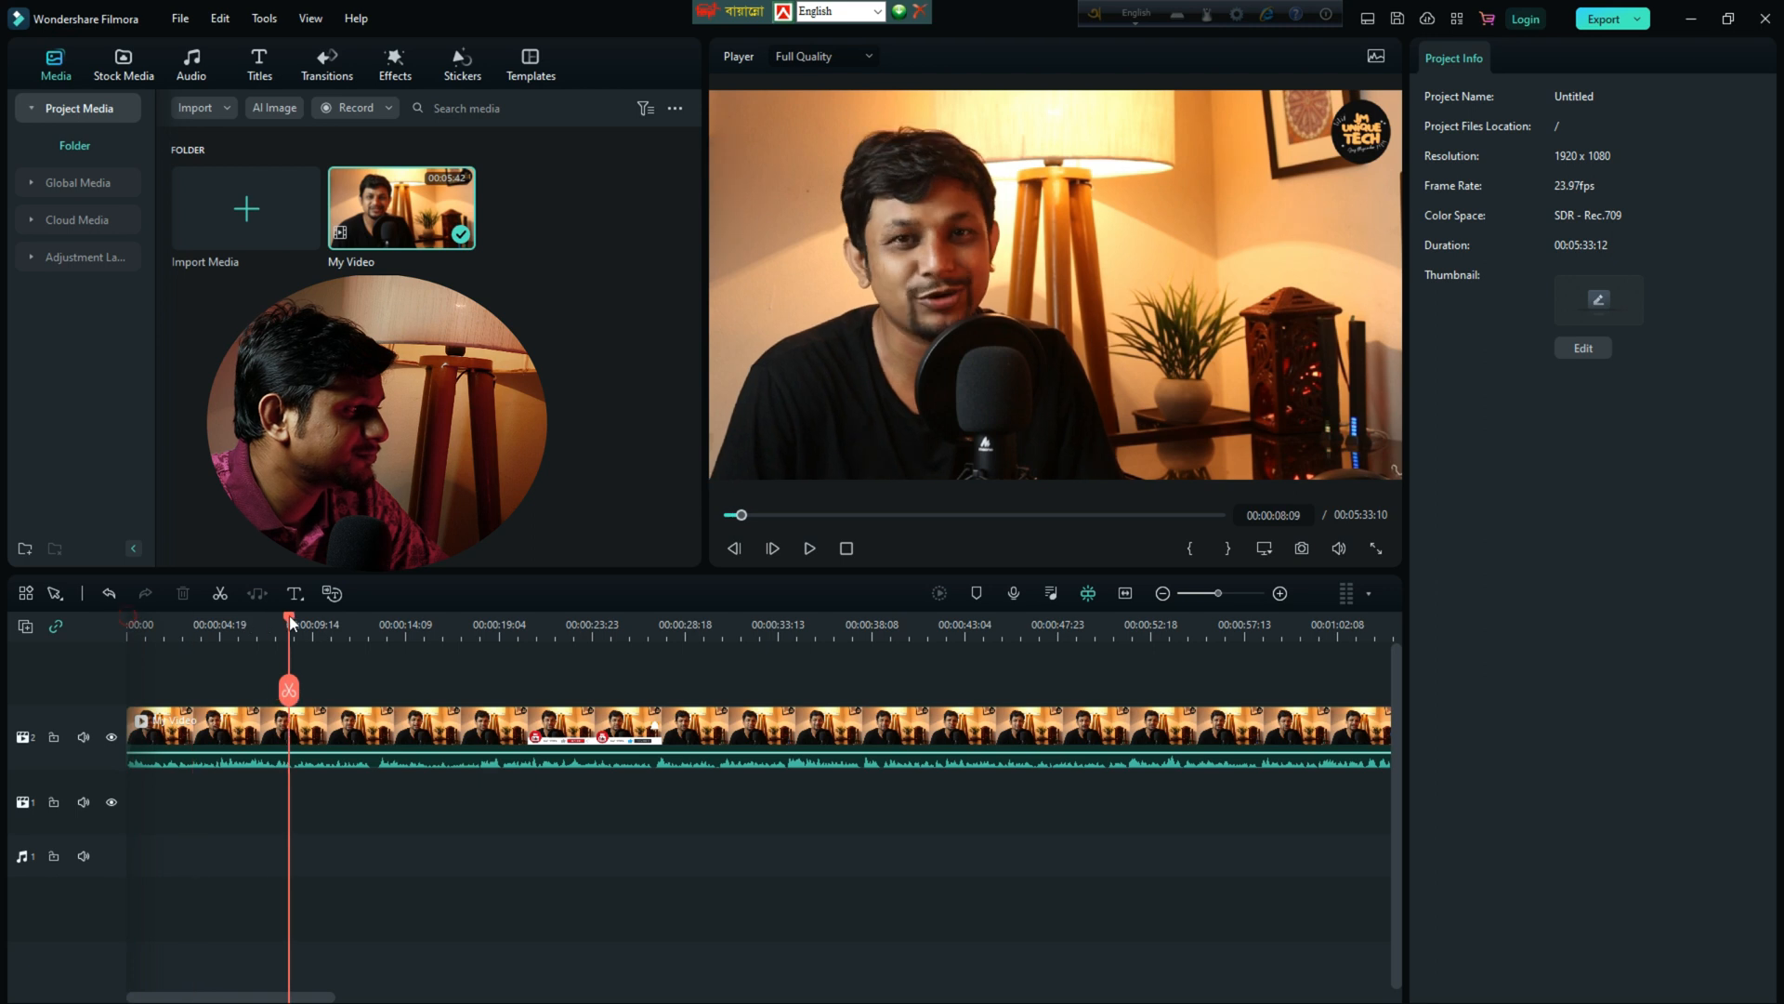
{"action": "left_click", "coordinate": [220, 594]}
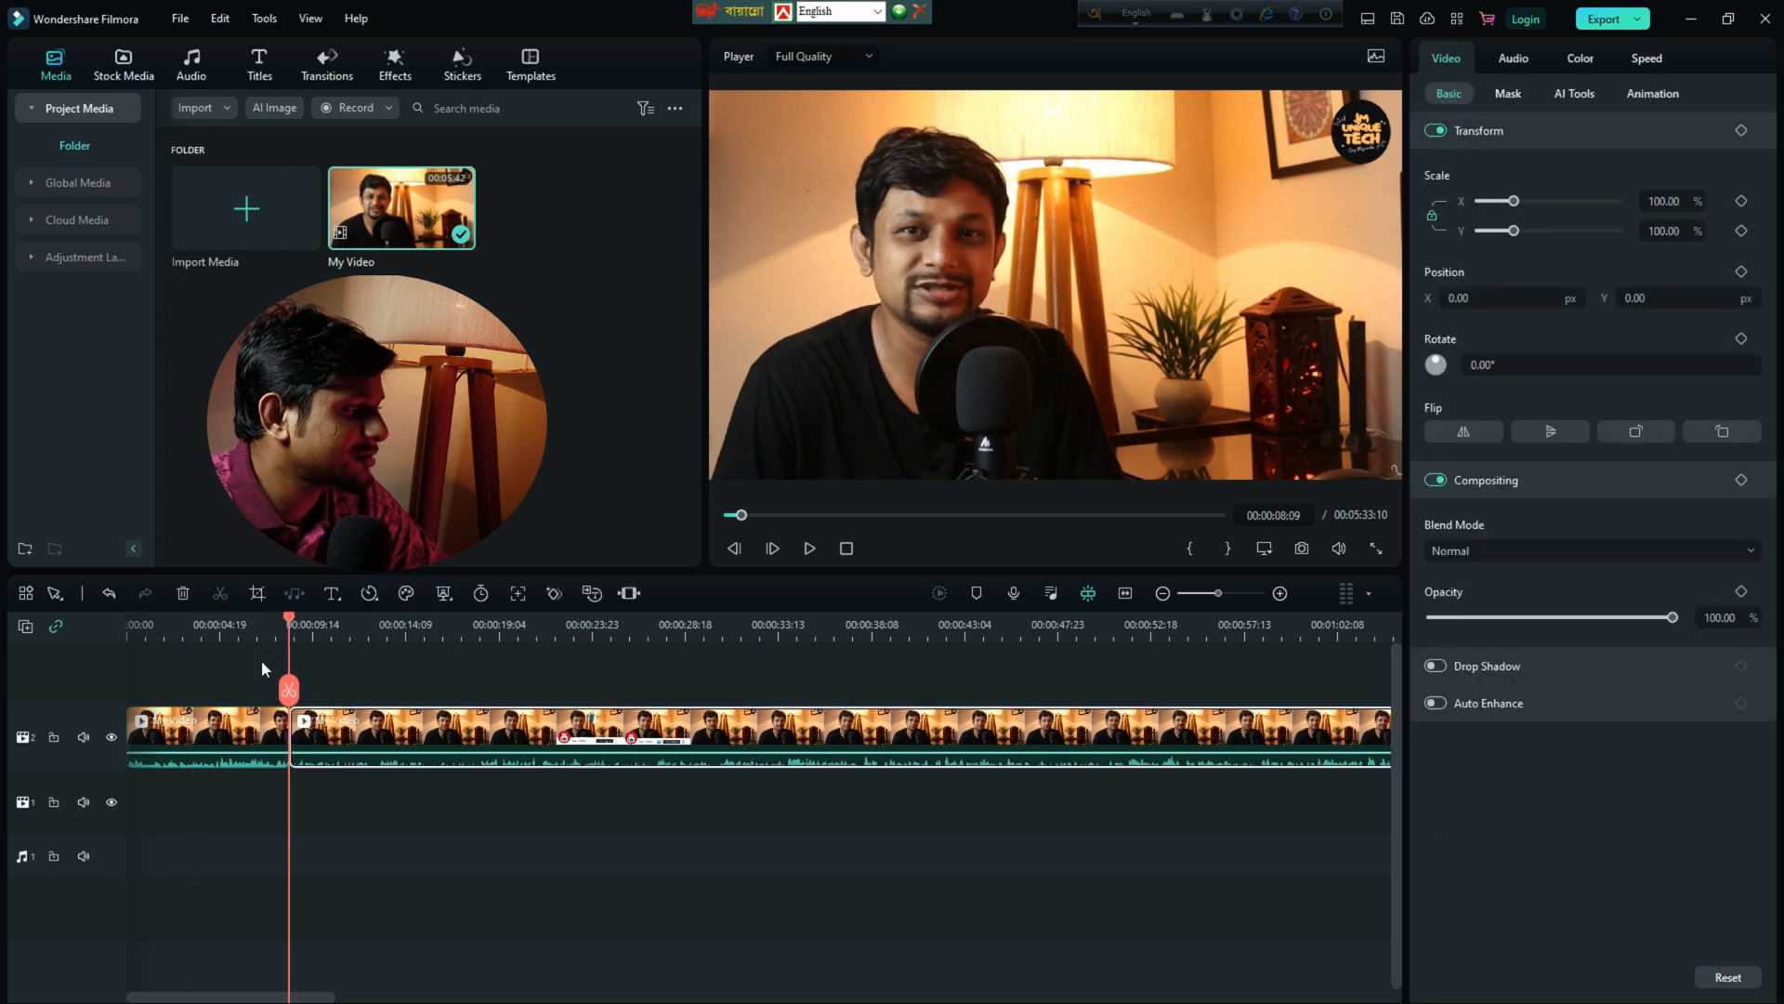
{"action": "left_click", "coordinate": [183, 593]}
Try the Vignette 10 color preset on the clip at 00:00:02:07 and set the preset back to None
{"action": "left_click", "coordinate": [171, 623]}
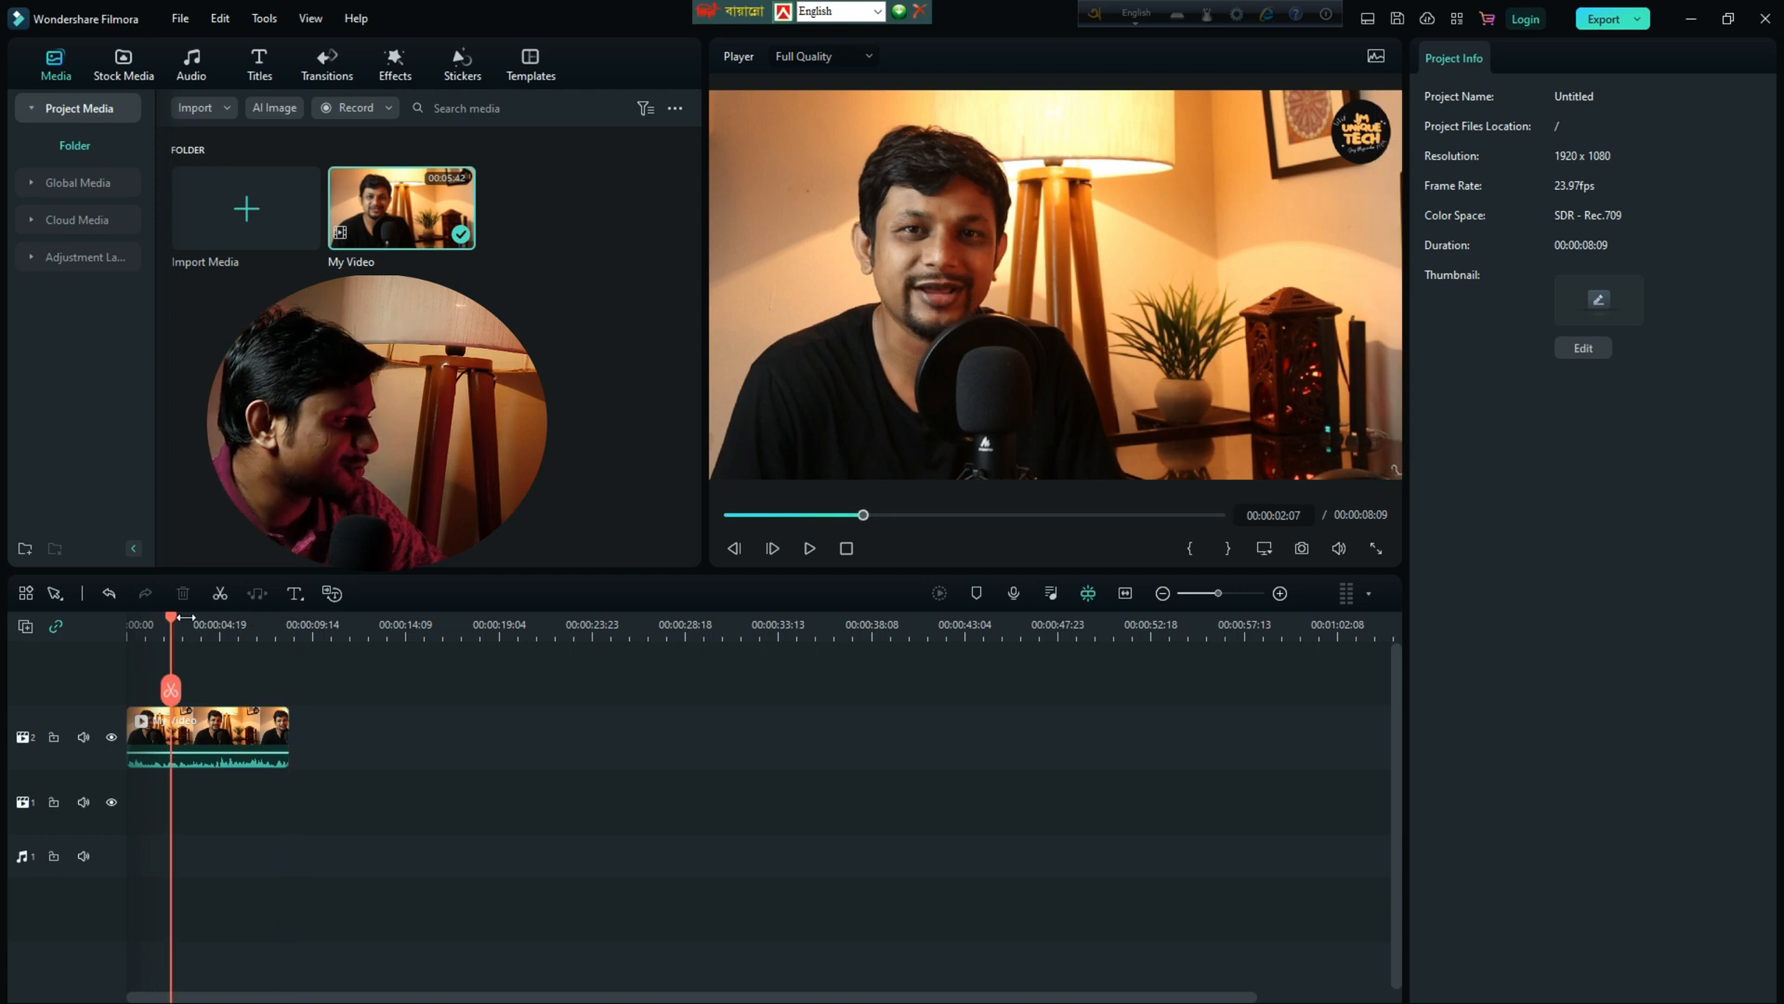
{"action": "left_click", "coordinate": [205, 739]}
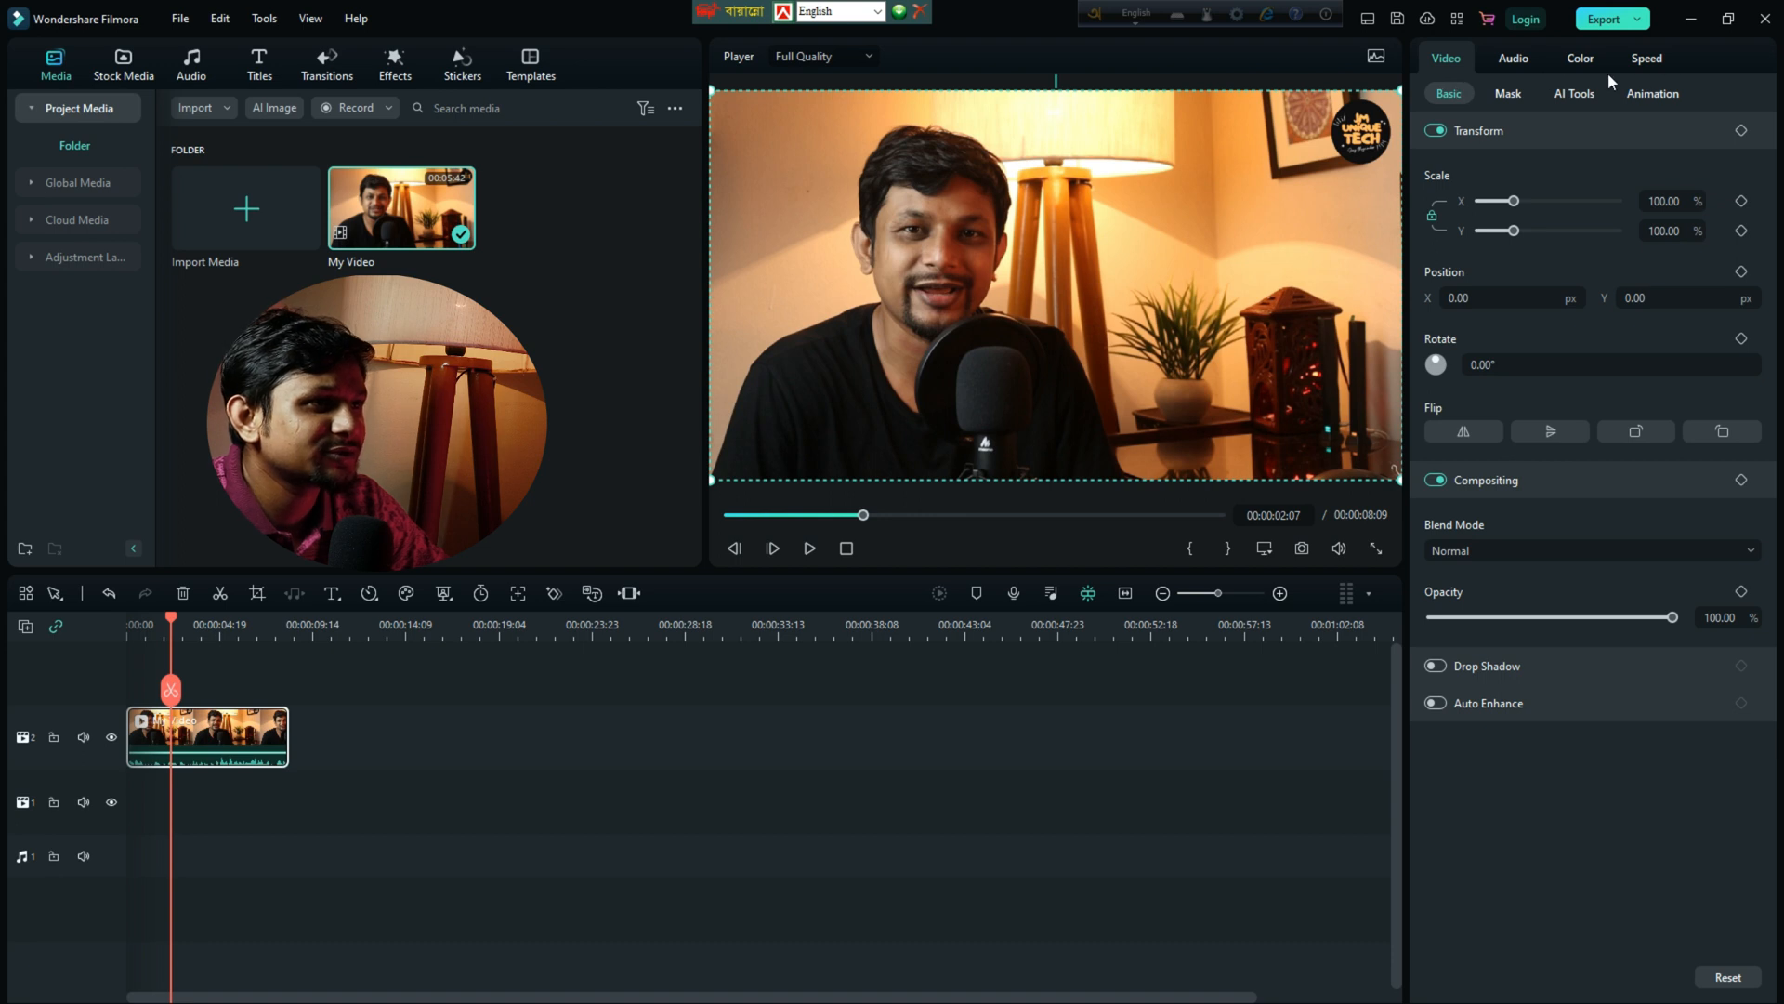
{"action": "left_click", "coordinate": [1582, 58]}
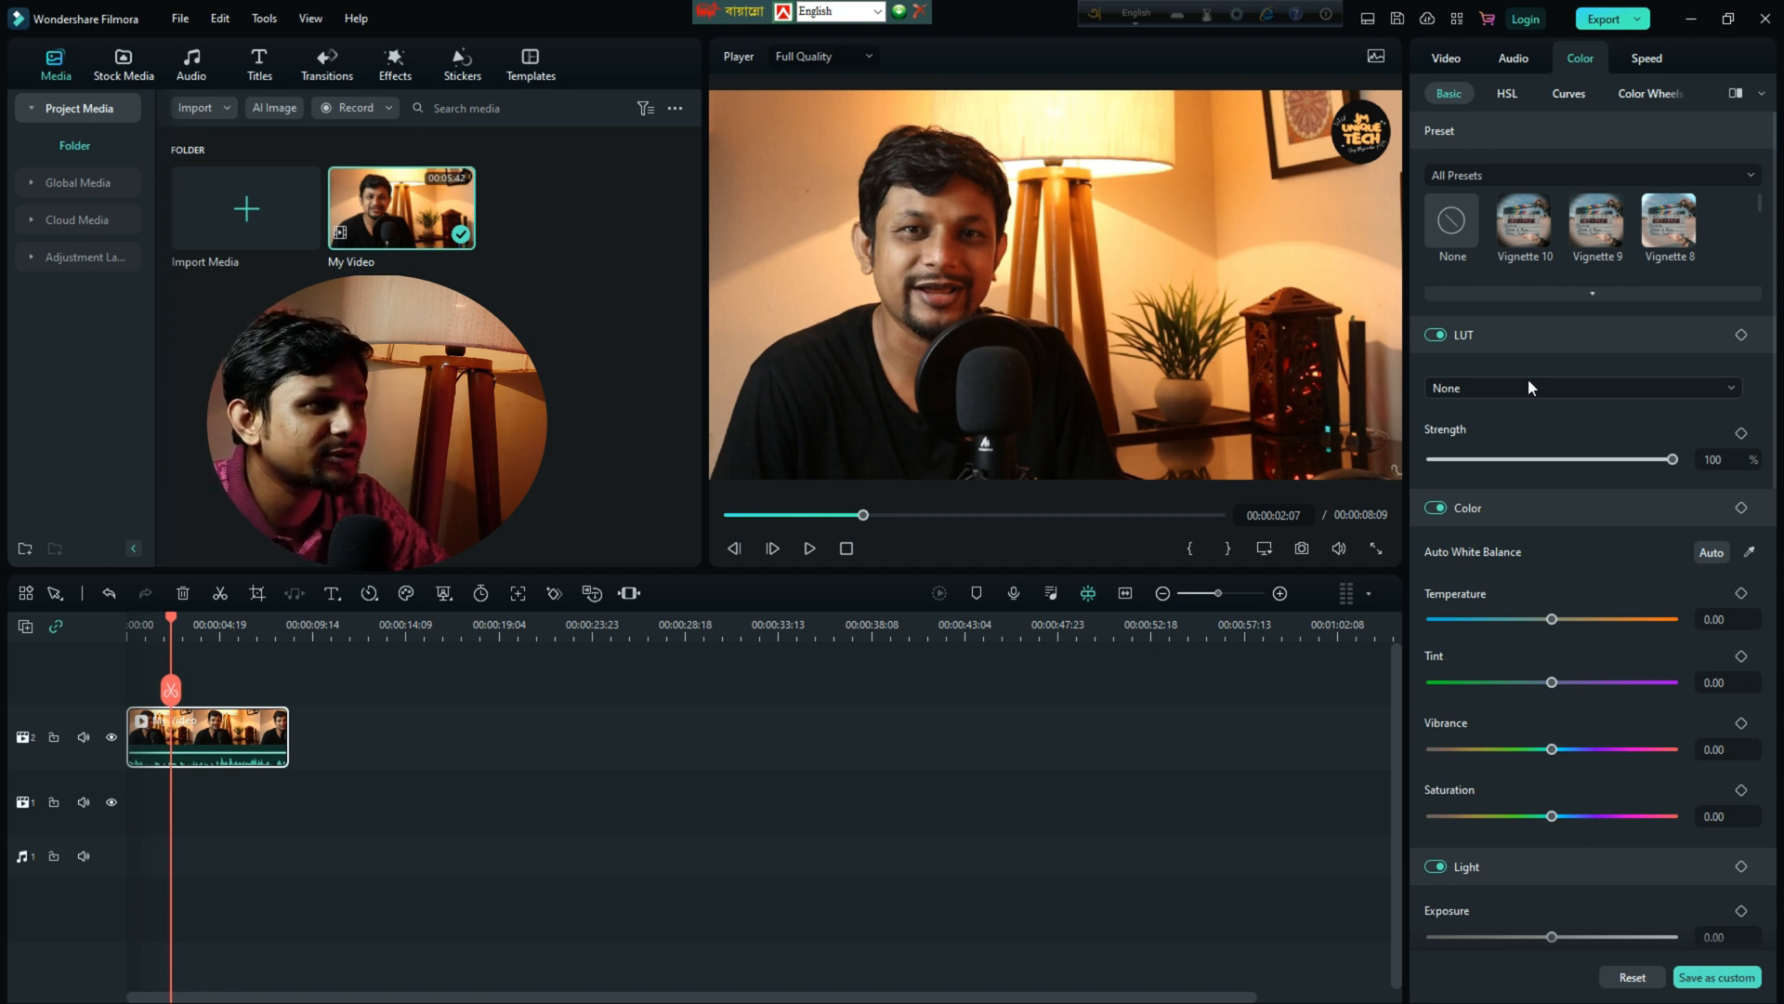
{"action": "left_click", "coordinate": [1542, 240]}
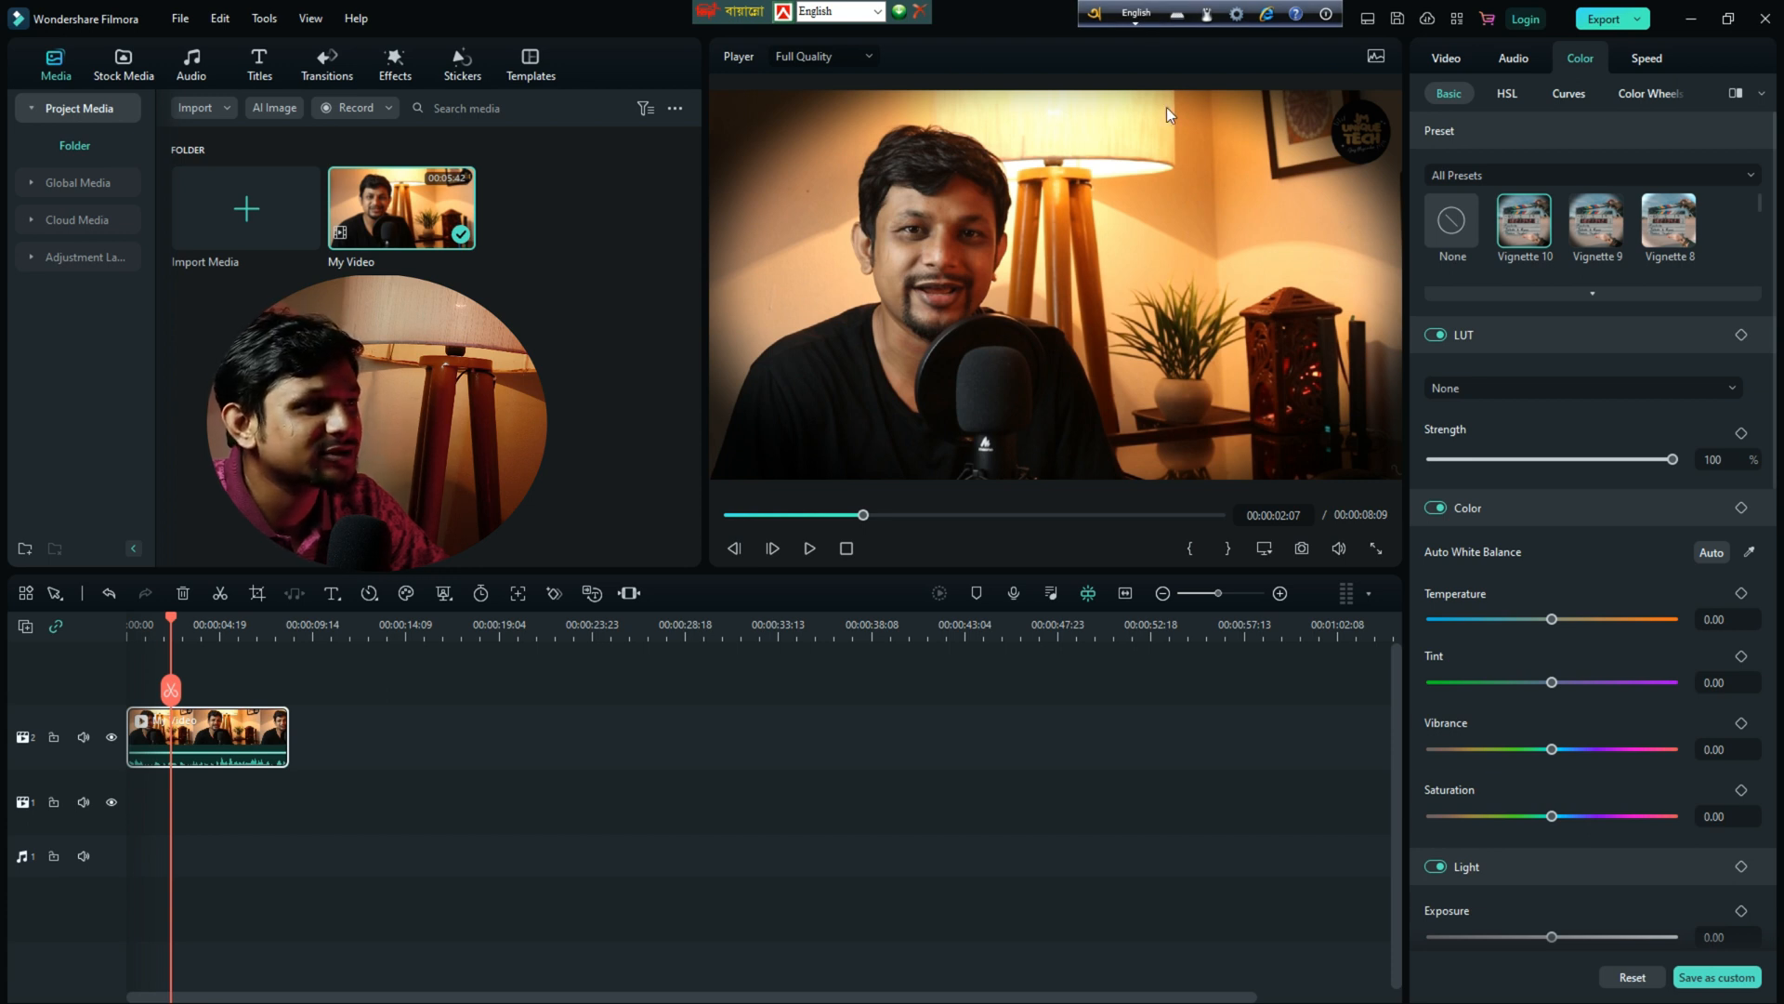
{"action": "left_click", "coordinate": [1440, 225]}
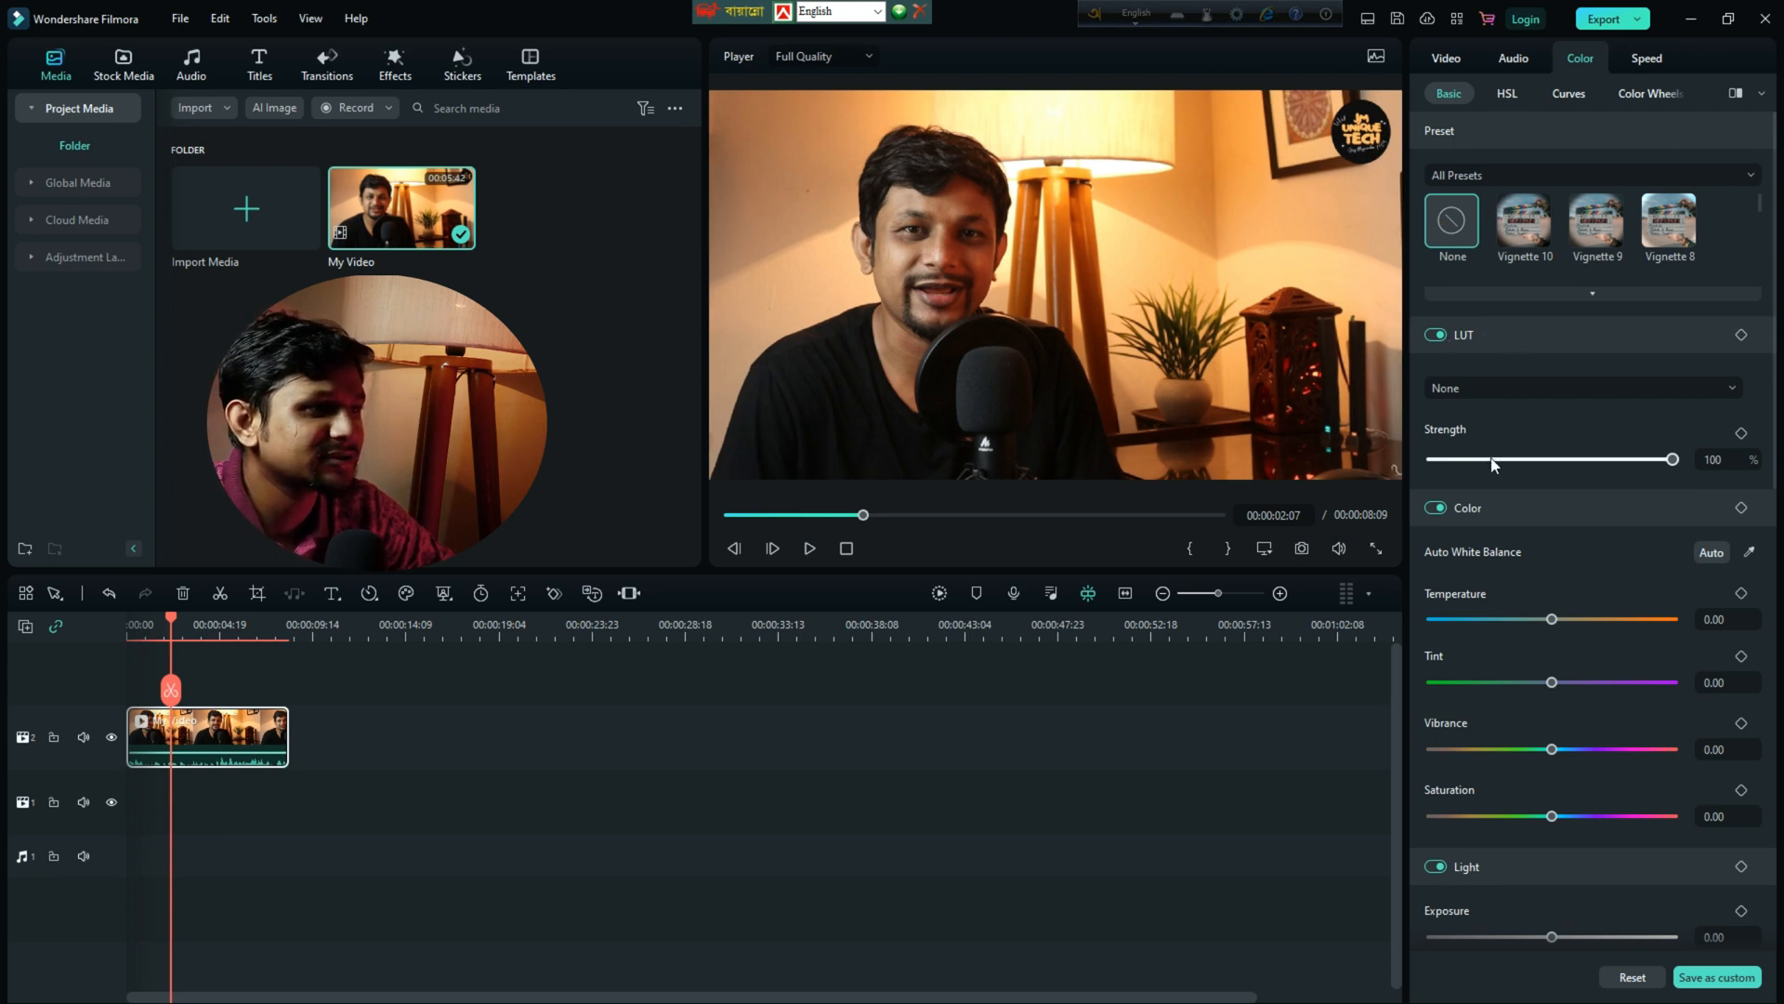
Try shifting the clip's color temperature slightly and reset it
{"action": "scroll", "coordinate": [1491, 455], "scroll_direction": "down", "scroll_amount": 1}
{"action": "scroll", "coordinate": [1490, 455], "scroll_direction": "down", "scroll_amount": 2}
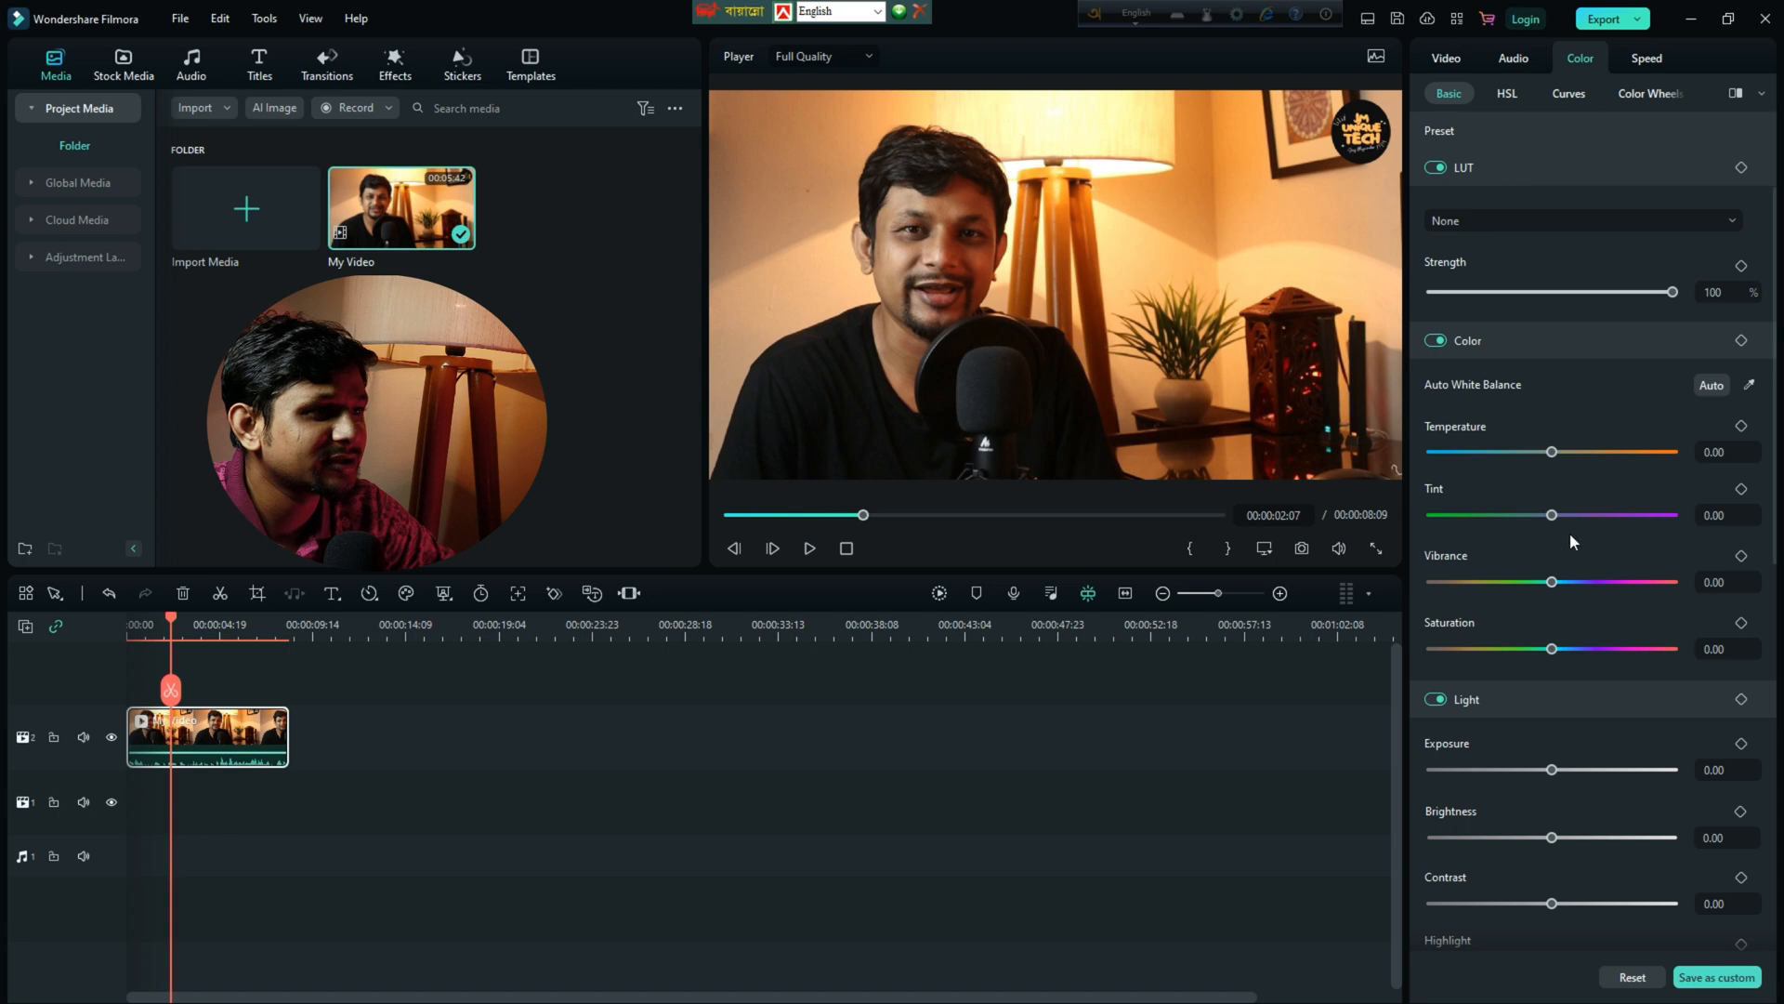
{"action": "mouse_move", "coordinate": [1554, 457]}
{"action": "left_mouse_down"}
{"action": "mouse_move", "coordinate": [1608, 454]}
{"action": "mouse_move", "coordinate": [1520, 467]}
{"action": "mouse_move", "coordinate": [1551, 461]}
{"action": "left_mouse_up"}
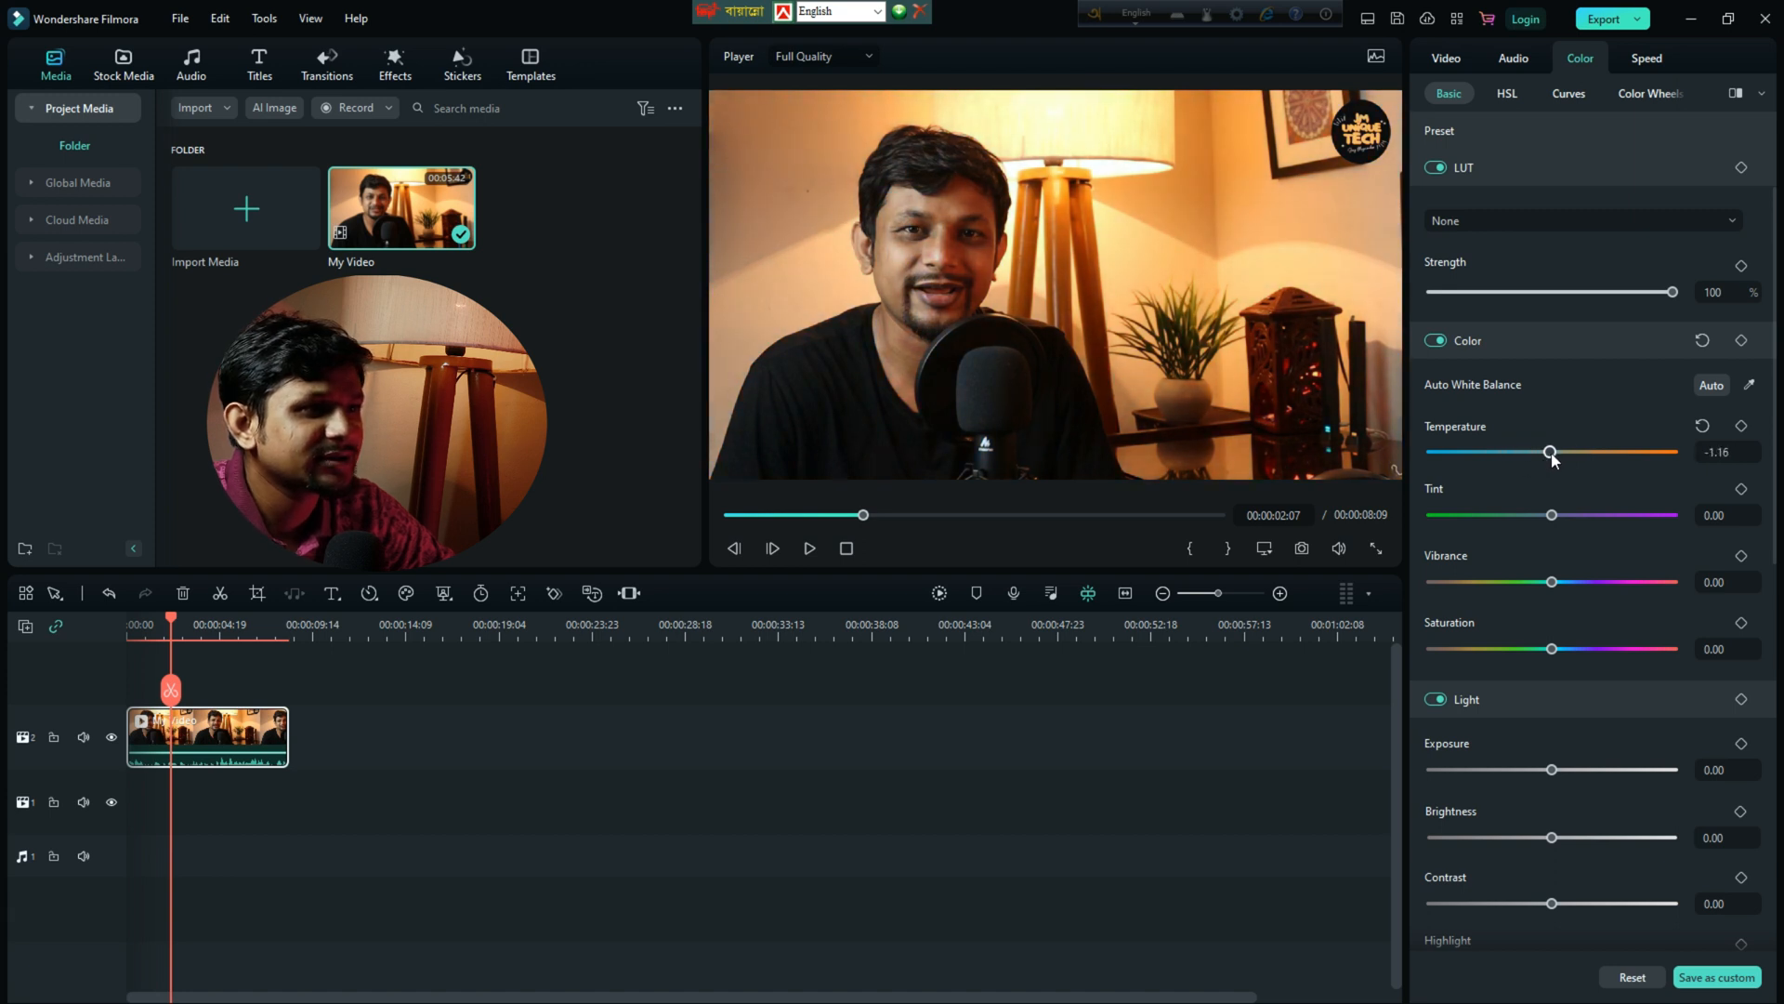
{"action": "left_click", "coordinate": [1701, 426]}
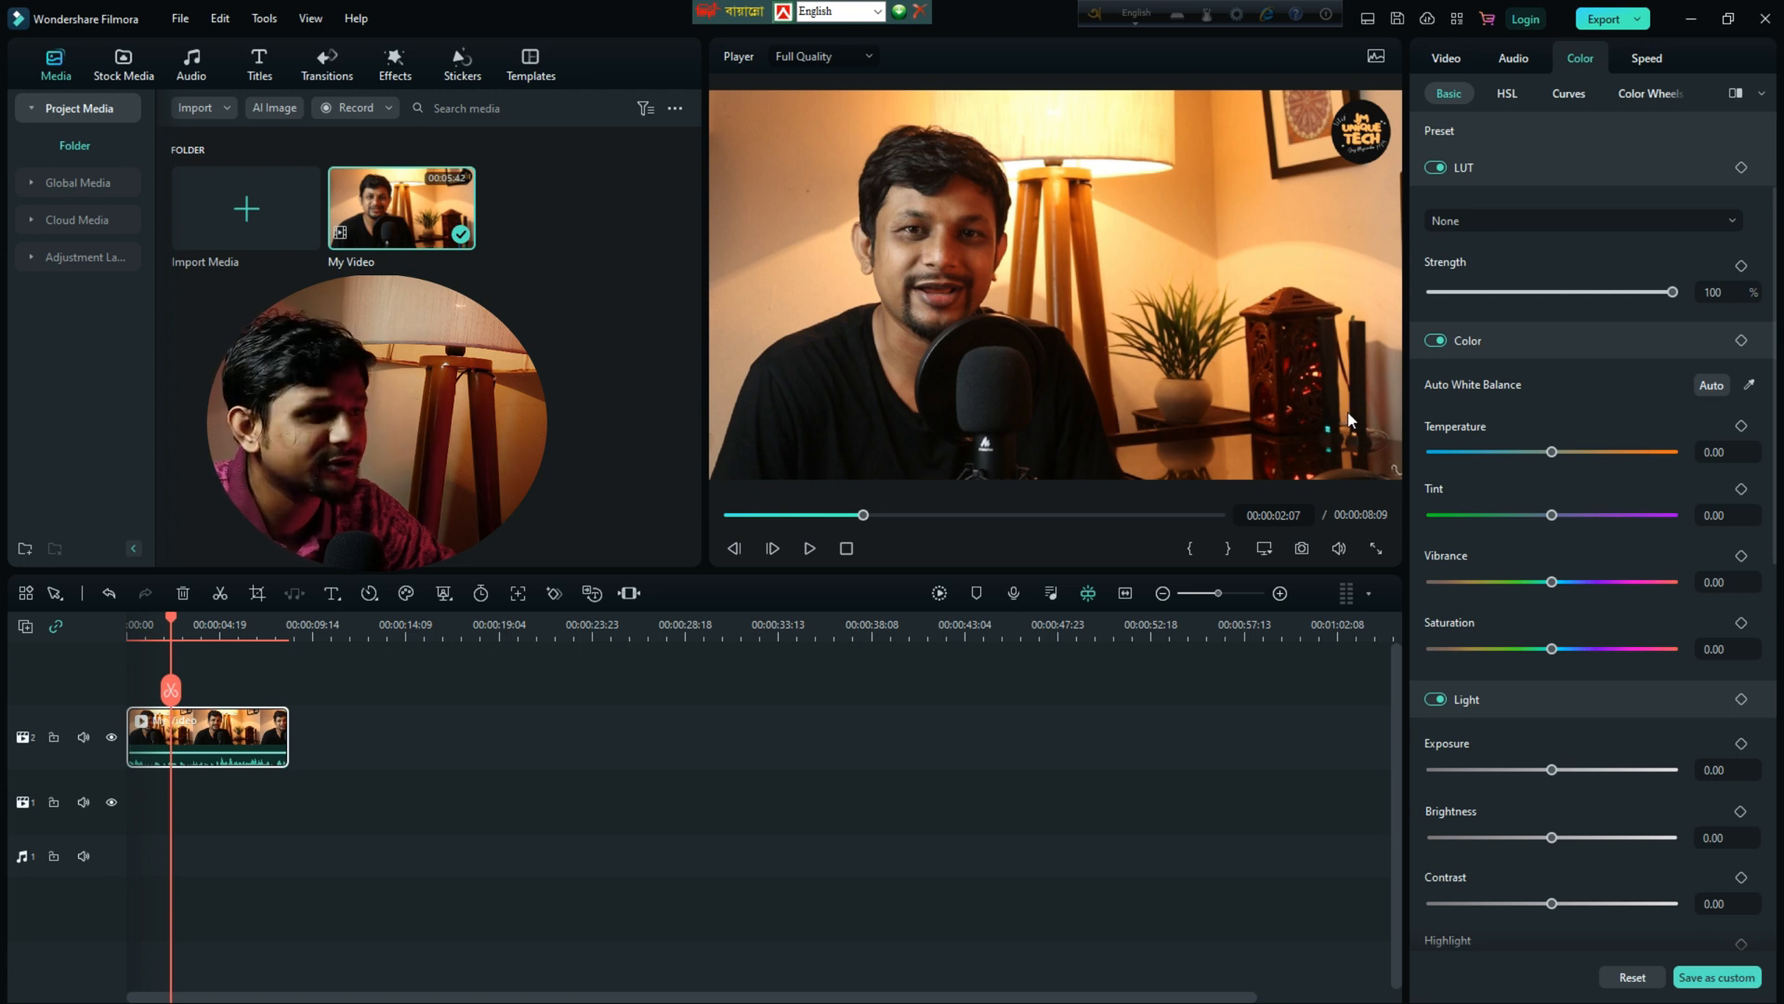
Try small changes to the clip's exposure, brightness and contrast, resetting each one
{"action": "scroll", "coordinate": [1505, 543], "scroll_direction": "down", "scroll_amount": 5}
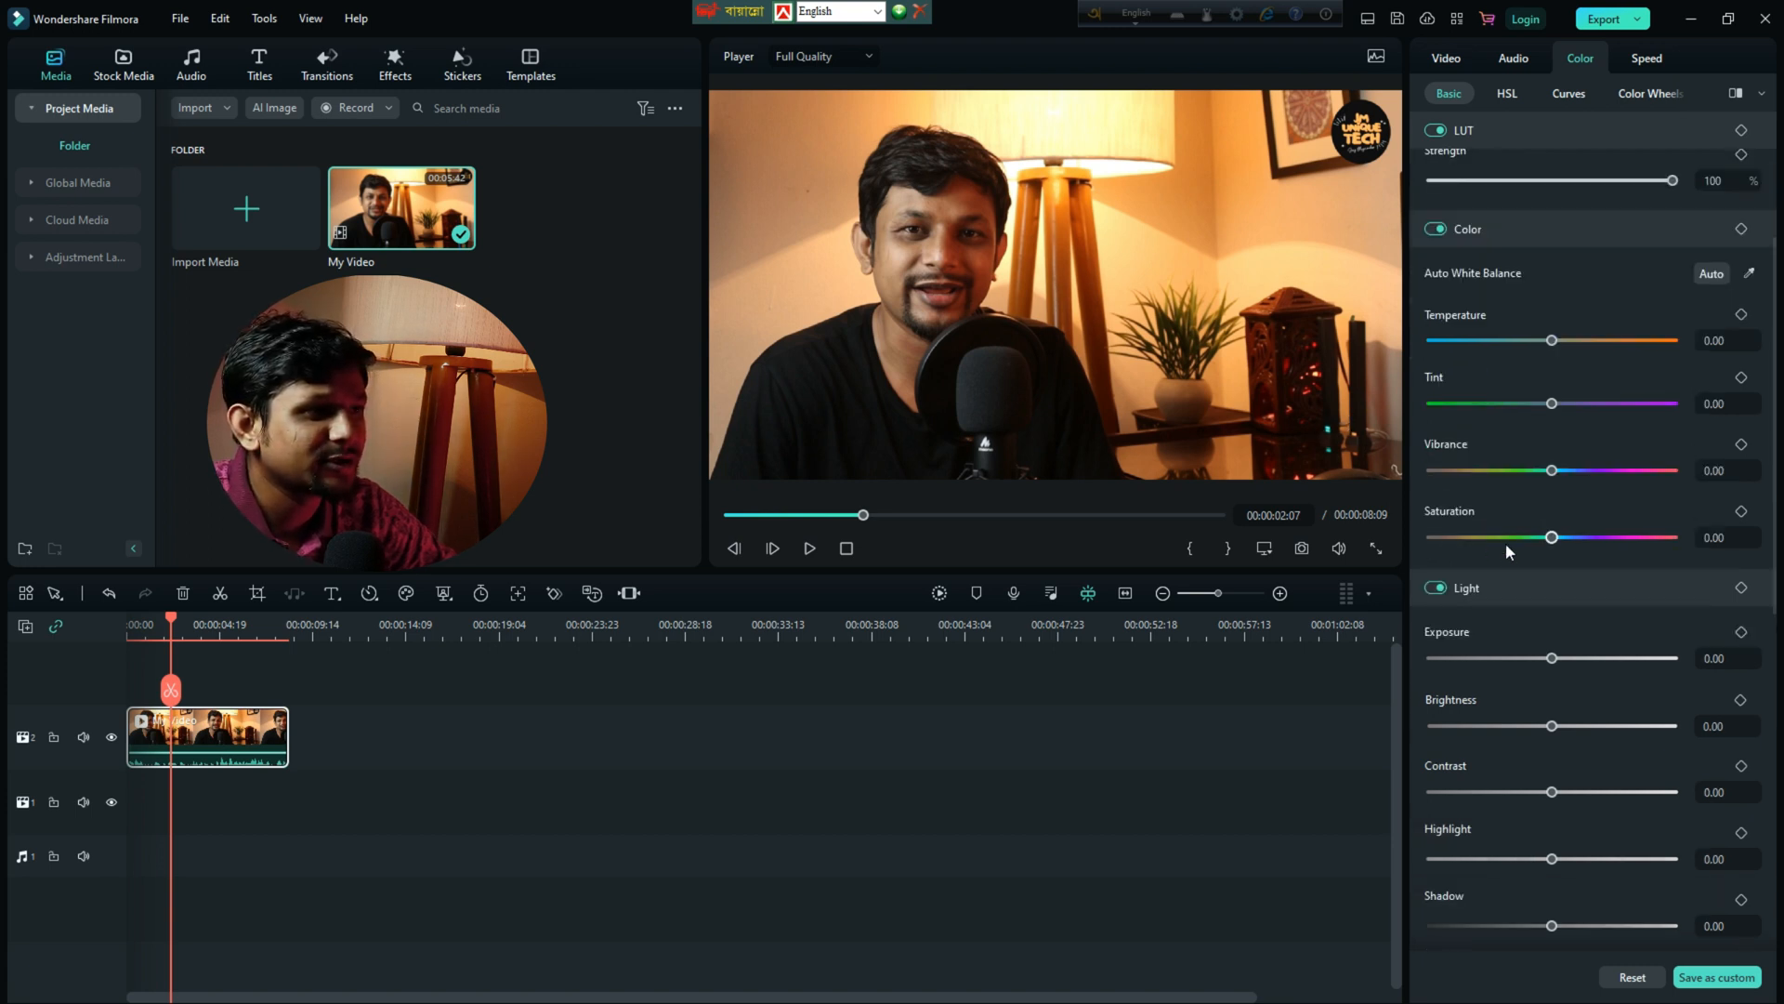
{"action": "scroll", "coordinate": [1511, 505], "scroll_direction": "up", "scroll_amount": 1}
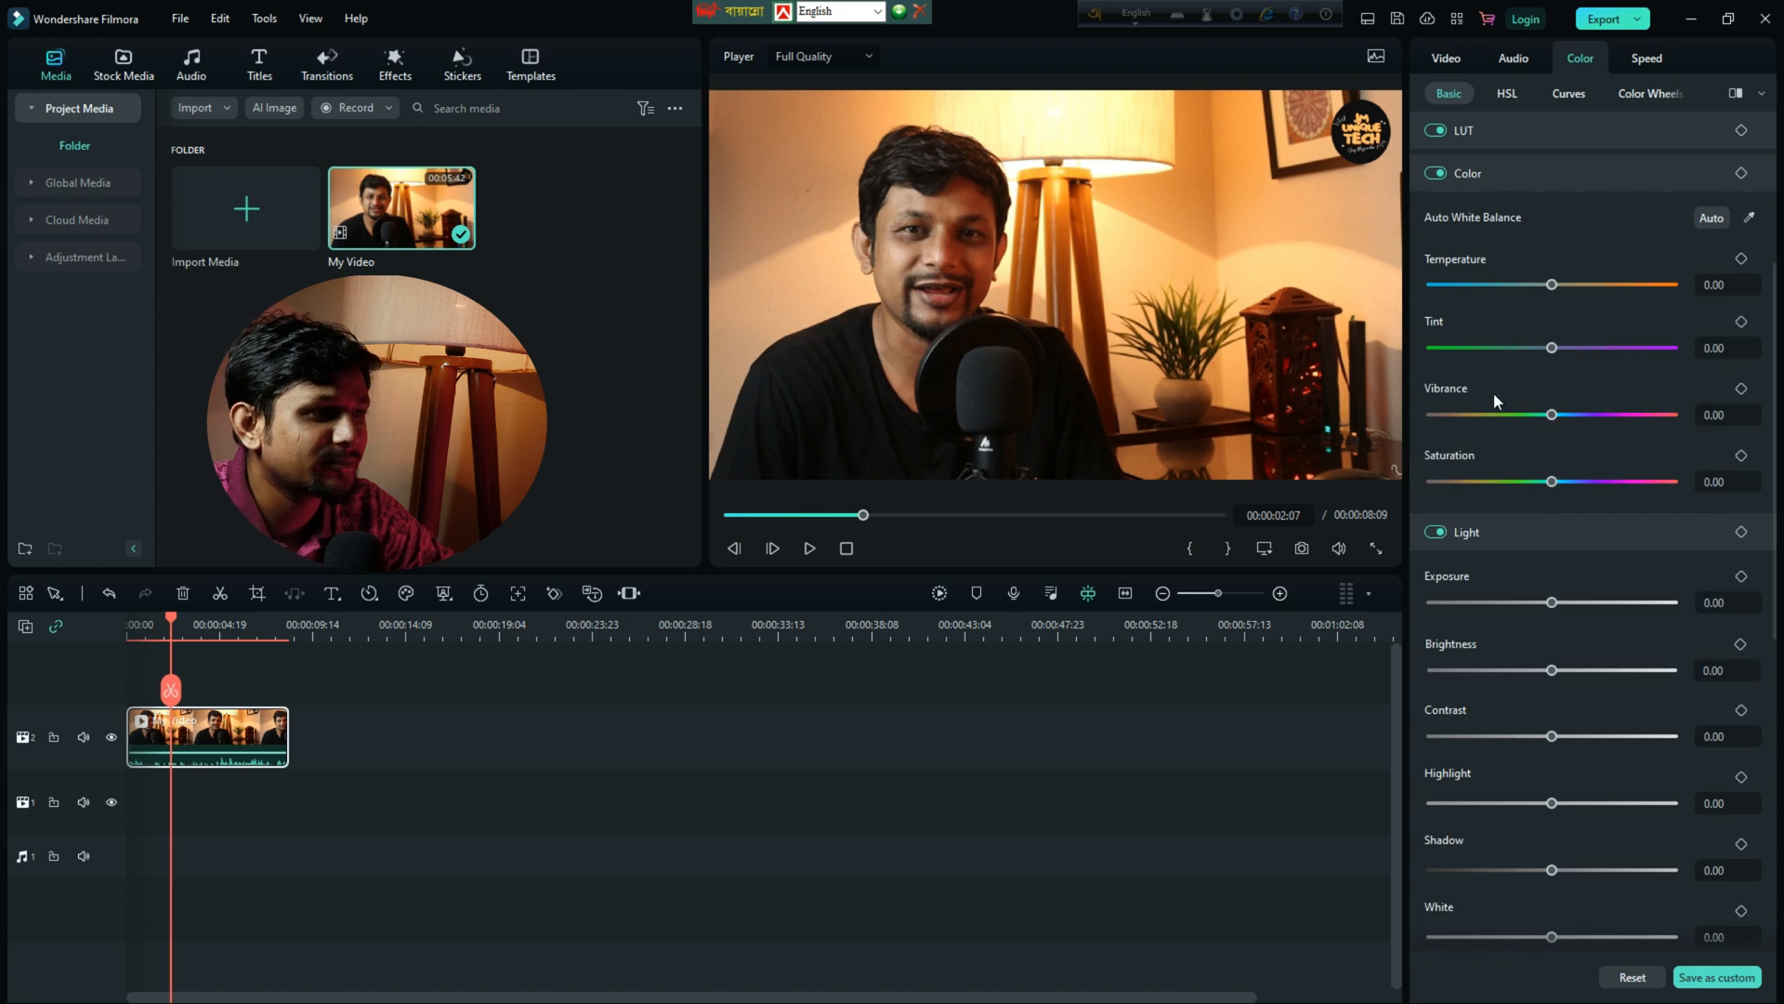
{"action": "scroll", "coordinate": [1518, 533], "scroll_direction": "down", "scroll_amount": 3}
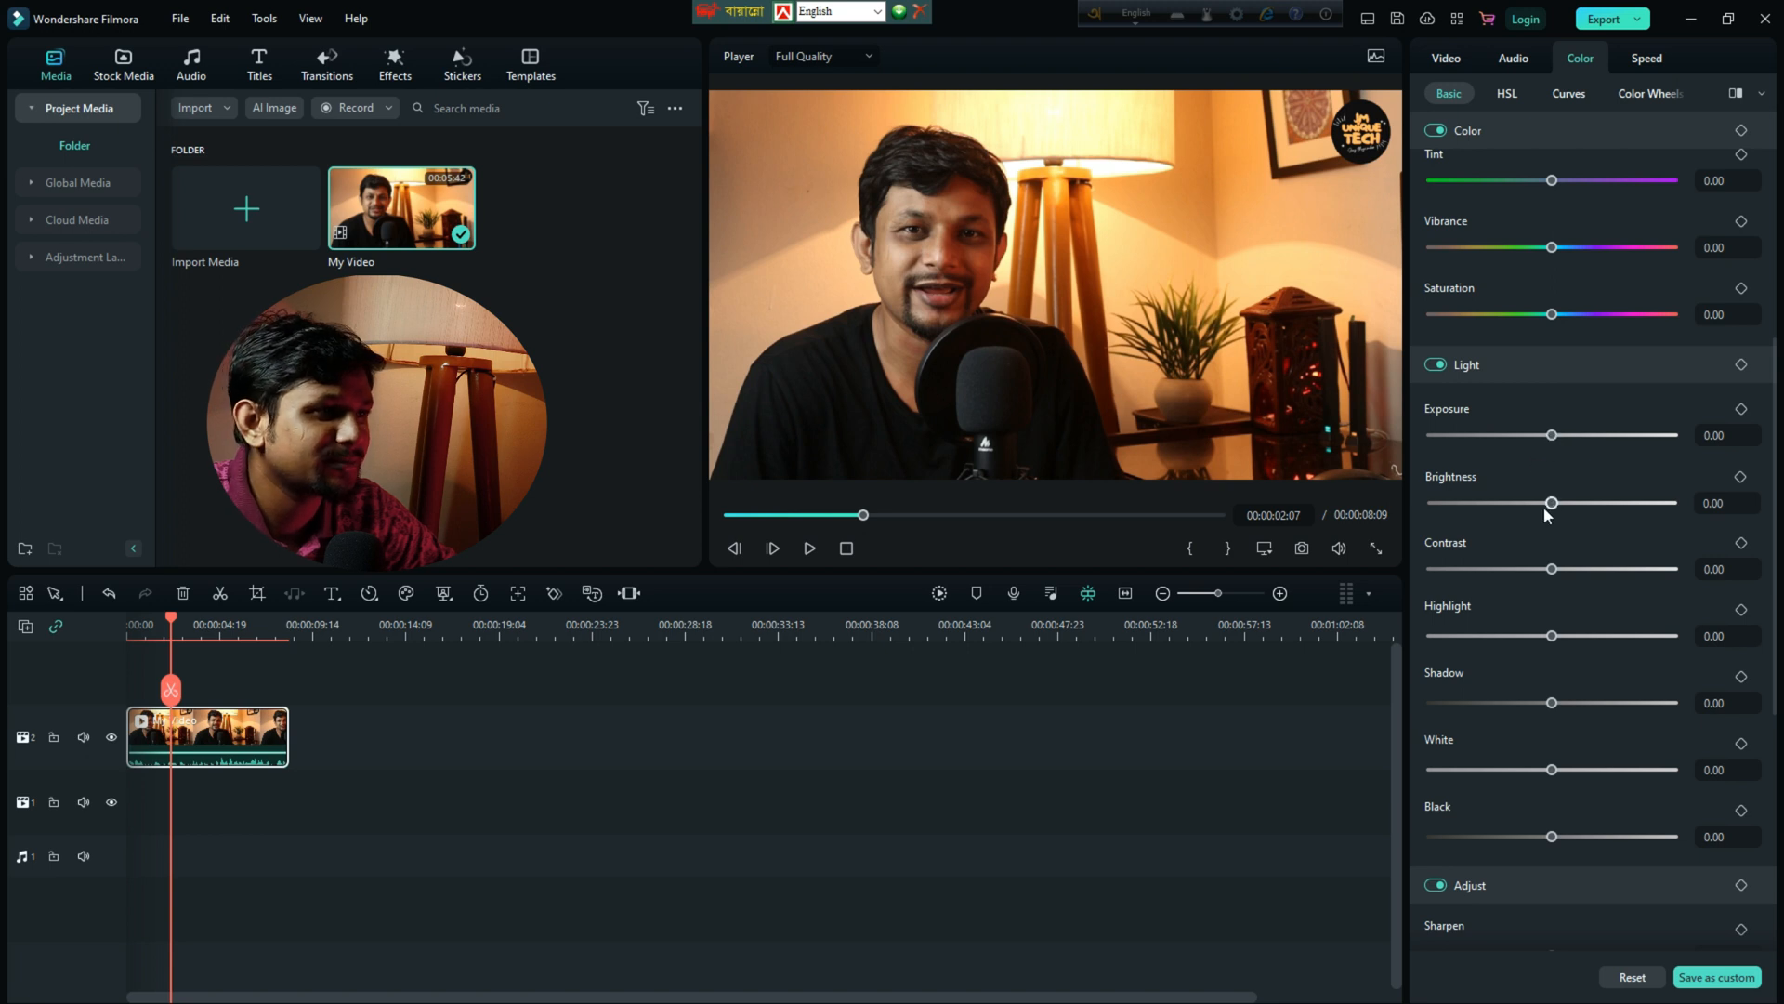
{"action": "mouse_move", "coordinate": [1552, 437]}
{"action": "left_mouse_down"}
{"action": "mouse_move", "coordinate": [1521, 435]}
{"action": "mouse_move", "coordinate": [1553, 434]}
{"action": "left_mouse_up"}
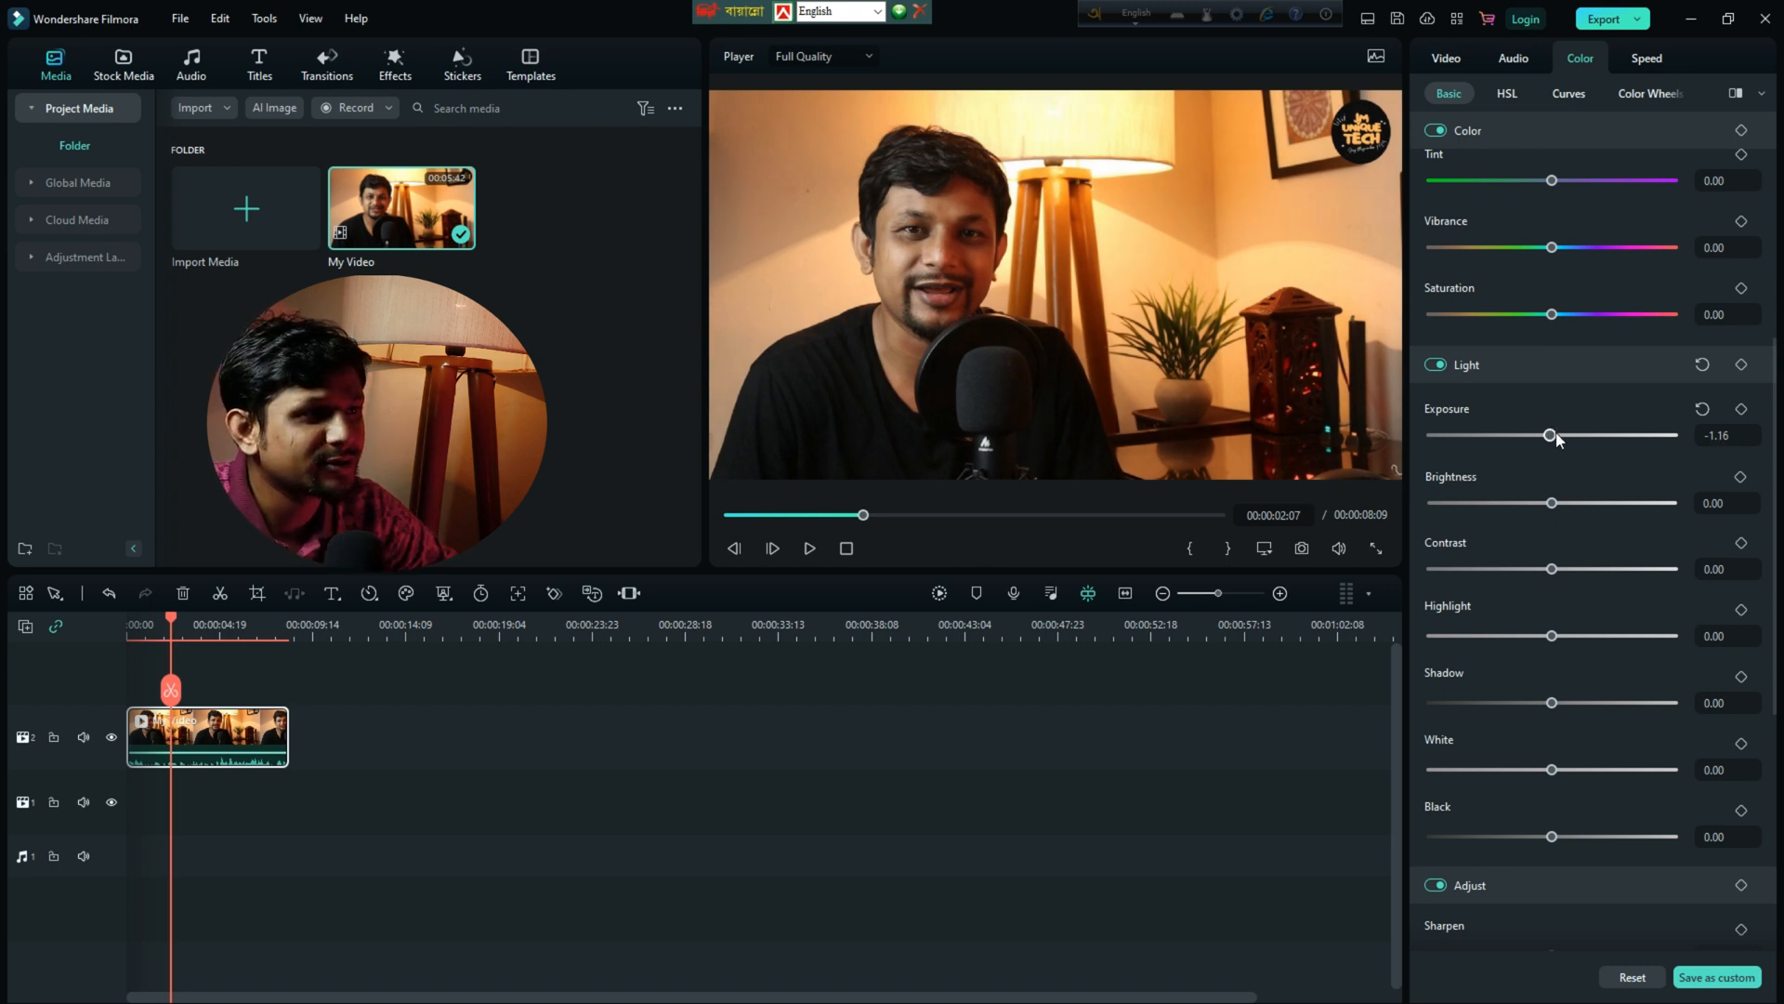
{"action": "left_click", "coordinate": [1703, 408]}
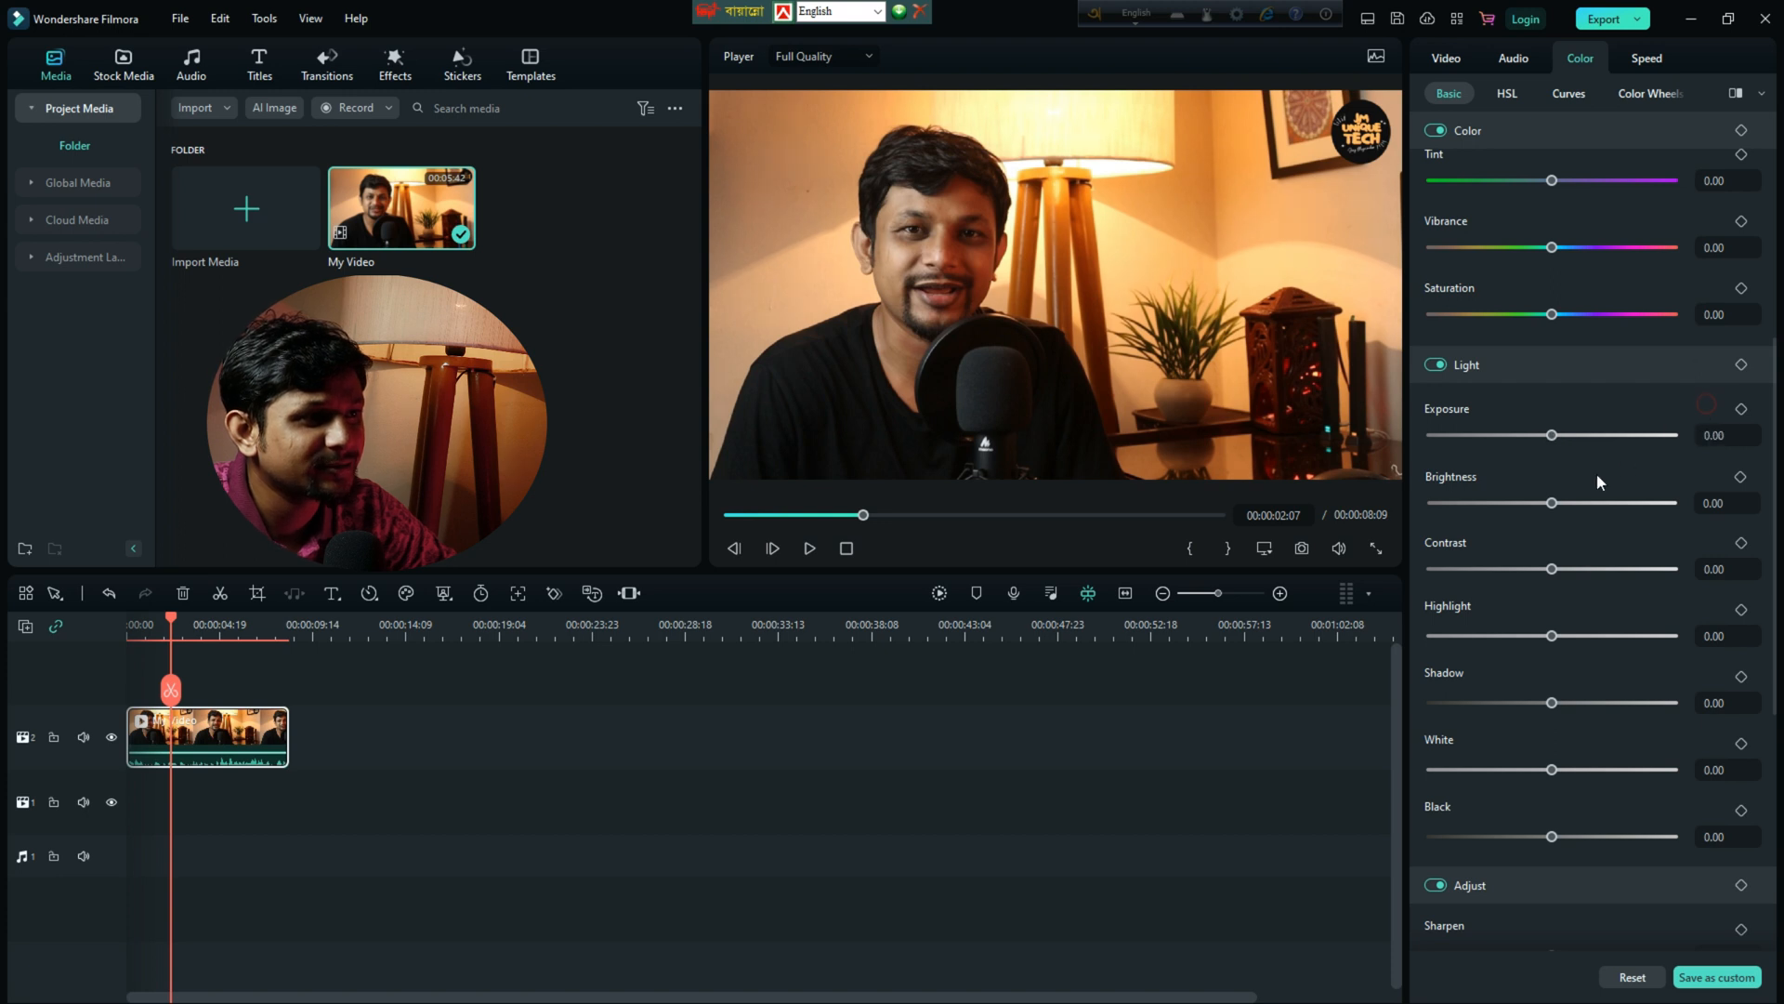
{"action": "mouse_move", "coordinate": [1552, 505]}
{"action": "left_mouse_down"}
{"action": "mouse_move", "coordinate": [1602, 504]}
{"action": "mouse_move", "coordinate": [1550, 505]}
{"action": "left_mouse_up"}
{"action": "left_click", "coordinate": [1702, 476]}
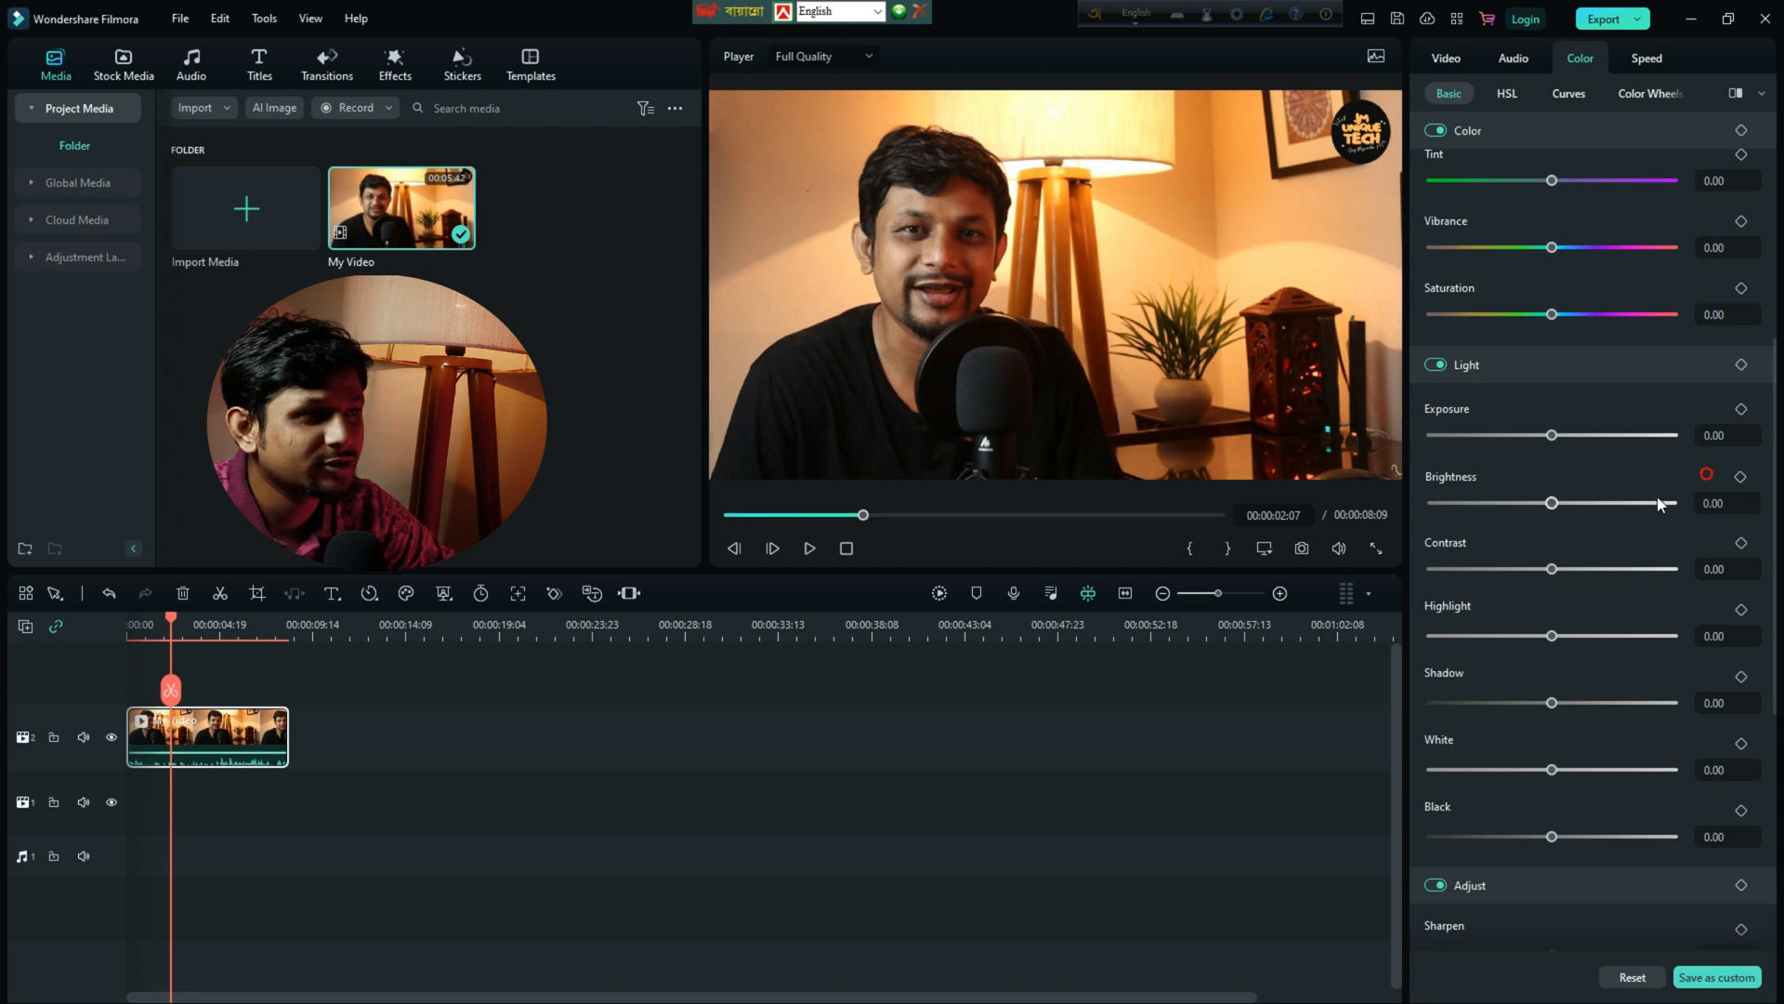
{"action": "scroll", "coordinate": [1559, 584], "scroll_direction": "down", "scroll_amount": 1}
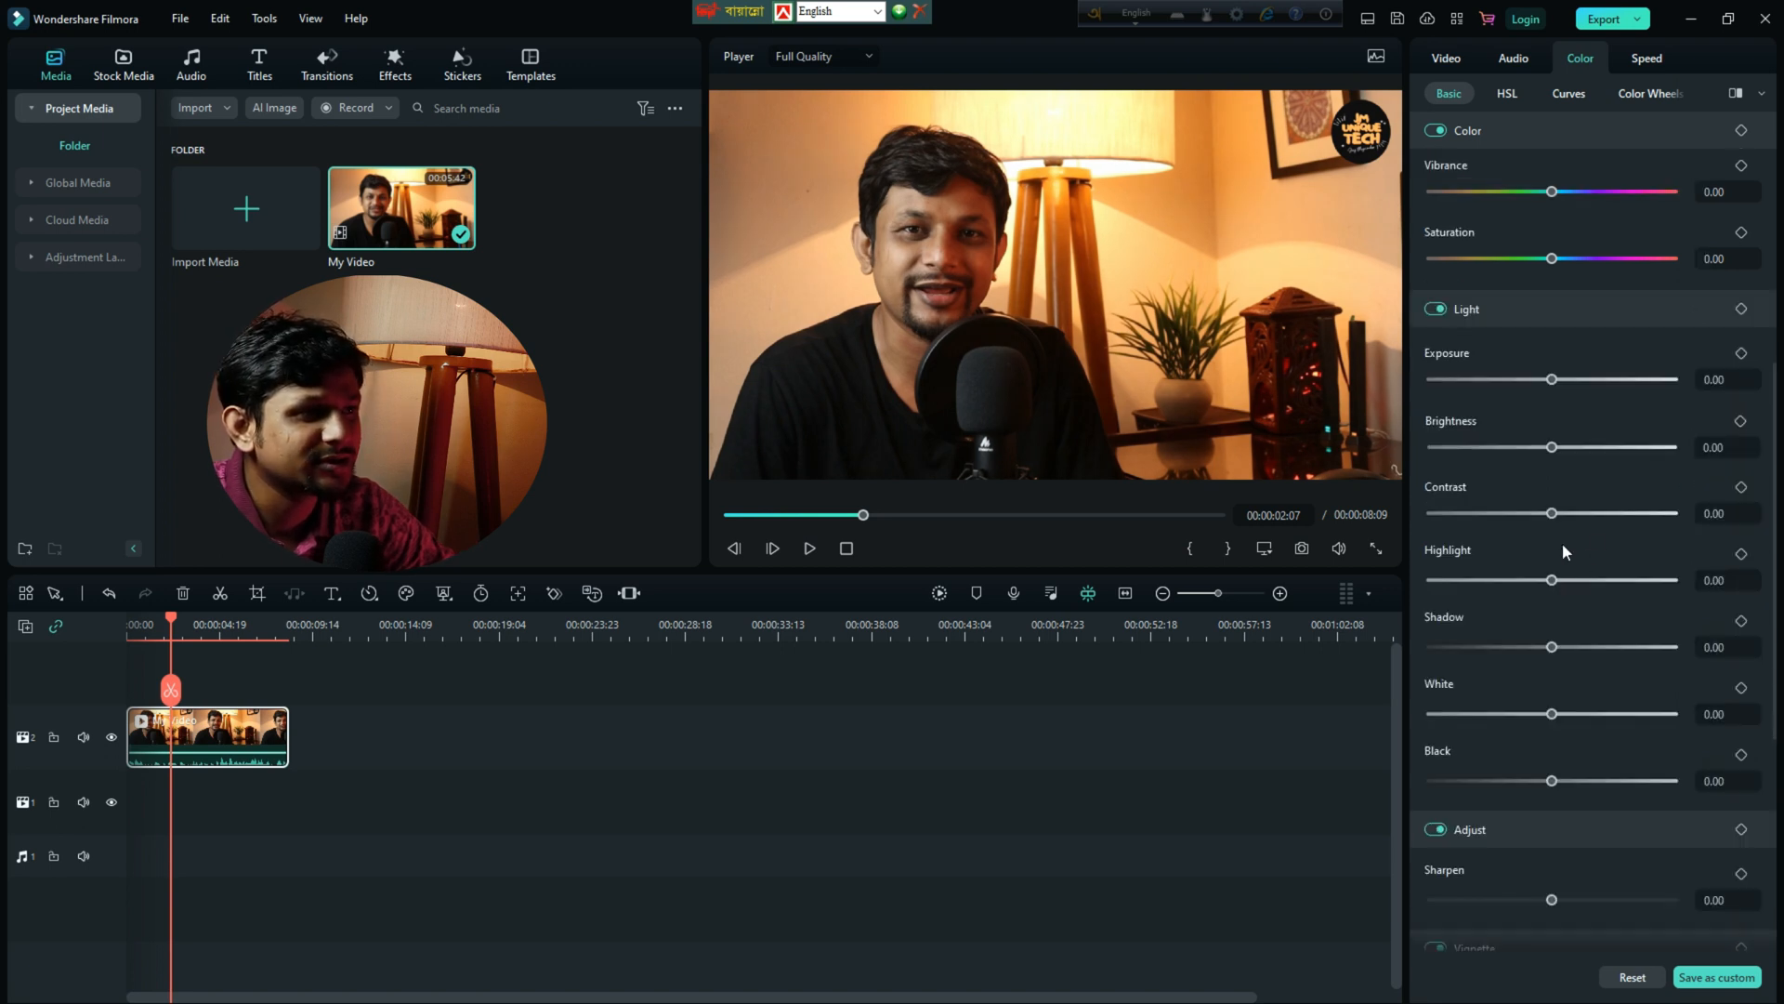
{"action": "mouse_move", "coordinate": [1553, 516]}
{"action": "left_mouse_down"}
{"action": "mouse_move", "coordinate": [1493, 516]}
{"action": "mouse_move", "coordinate": [1557, 508]}
{"action": "left_mouse_up"}
{"action": "left_click", "coordinate": [1703, 487]}
Examine the remaining basic color settings, from the light values through sharpen and vignette to color match
{"action": "scroll", "coordinate": [1451, 545], "scroll_direction": "down", "scroll_amount": 1}
{"action": "scroll", "coordinate": [1430, 564], "scroll_direction": "down", "scroll_amount": 2}
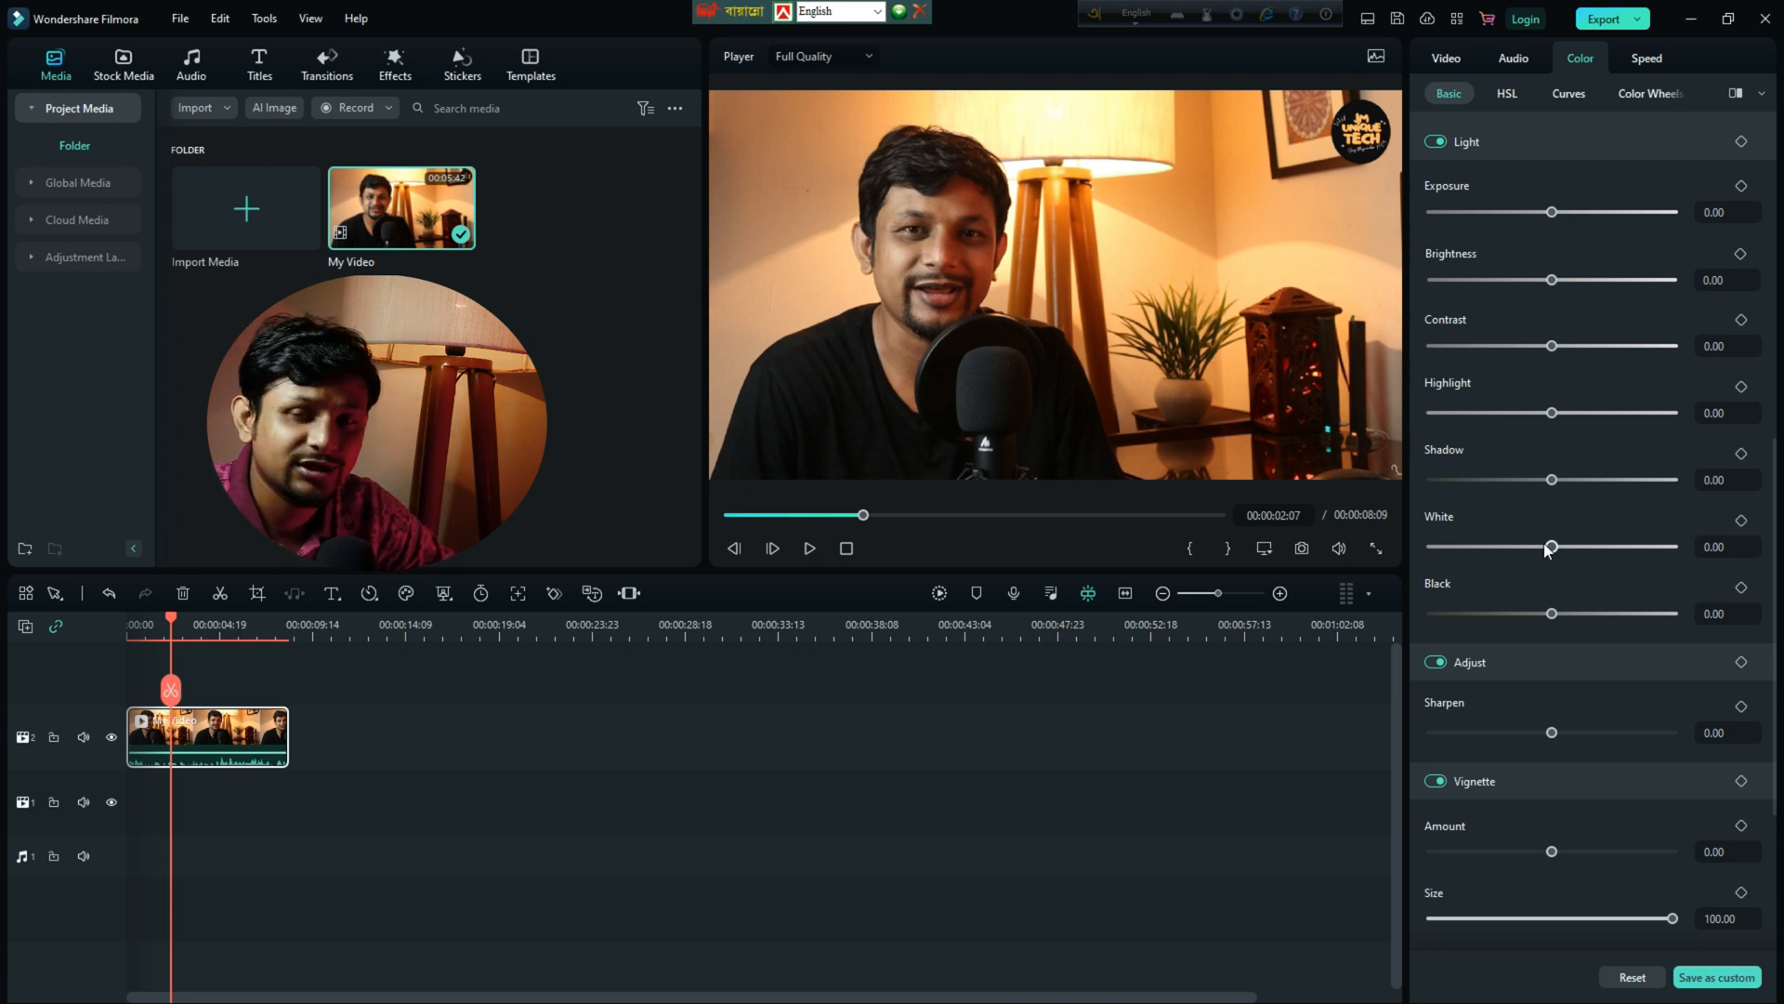
{"action": "scroll", "coordinate": [1473, 496], "scroll_direction": "down", "scroll_amount": 1}
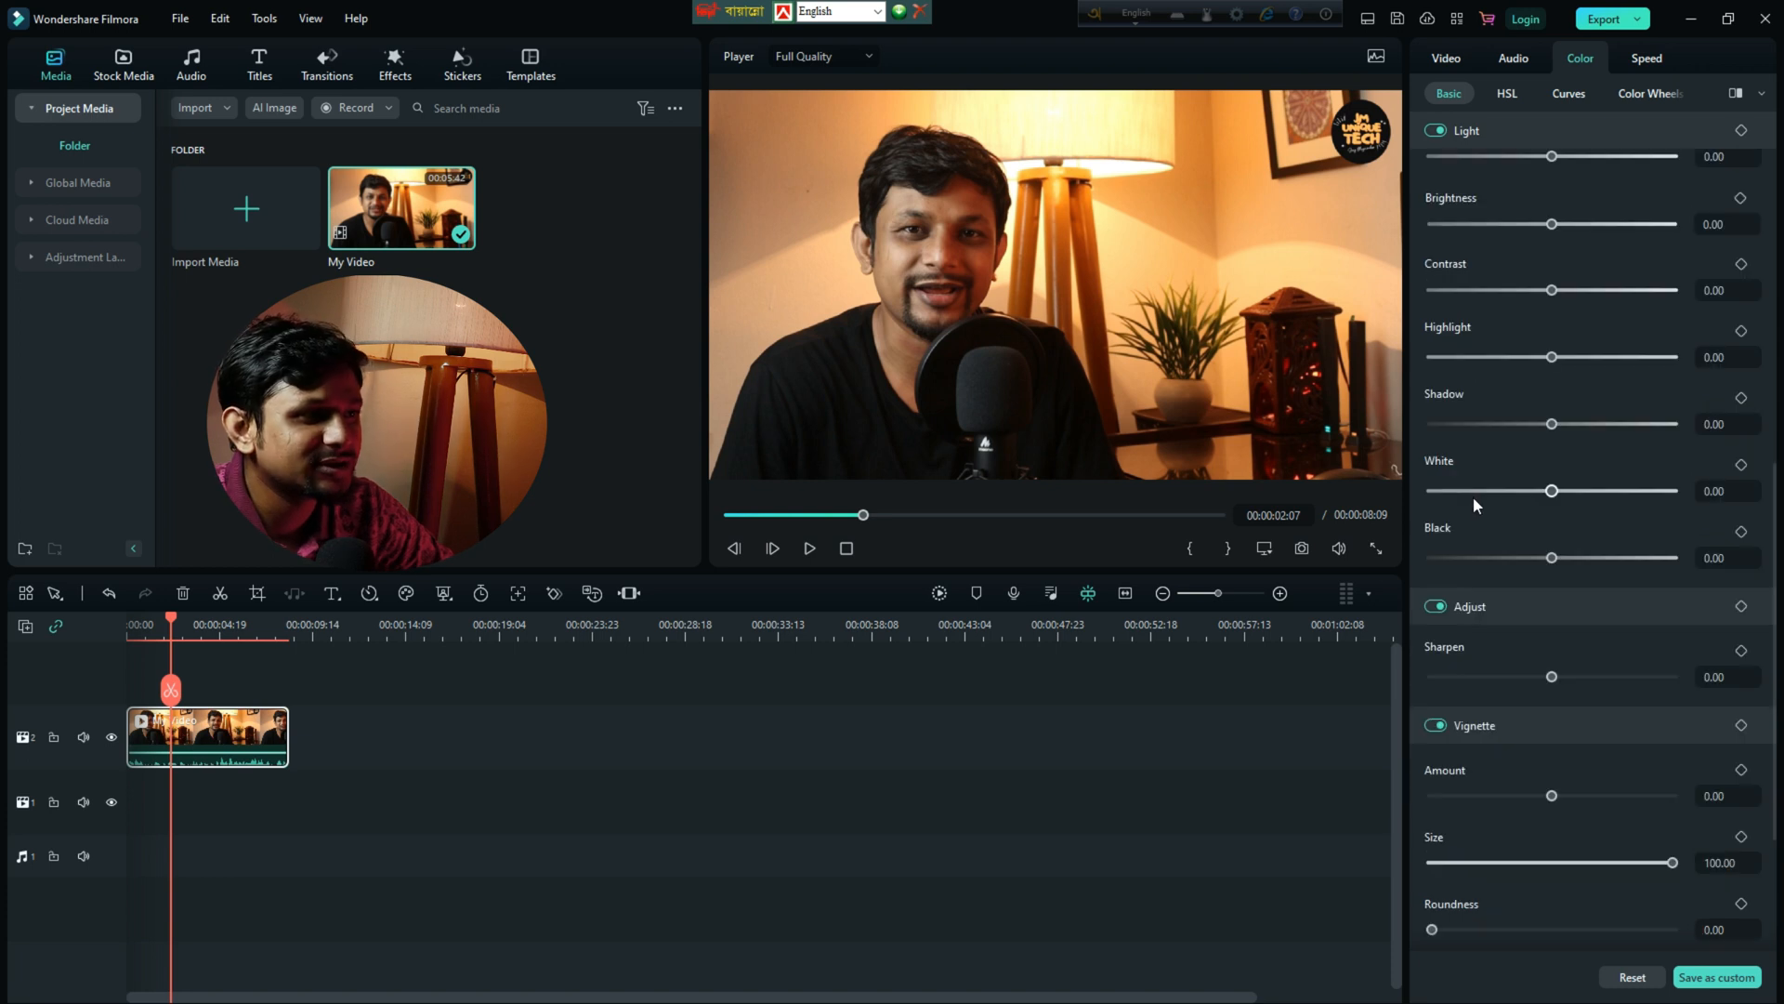
{"action": "scroll", "coordinate": [1481, 502], "scroll_direction": "down", "scroll_amount": 3}
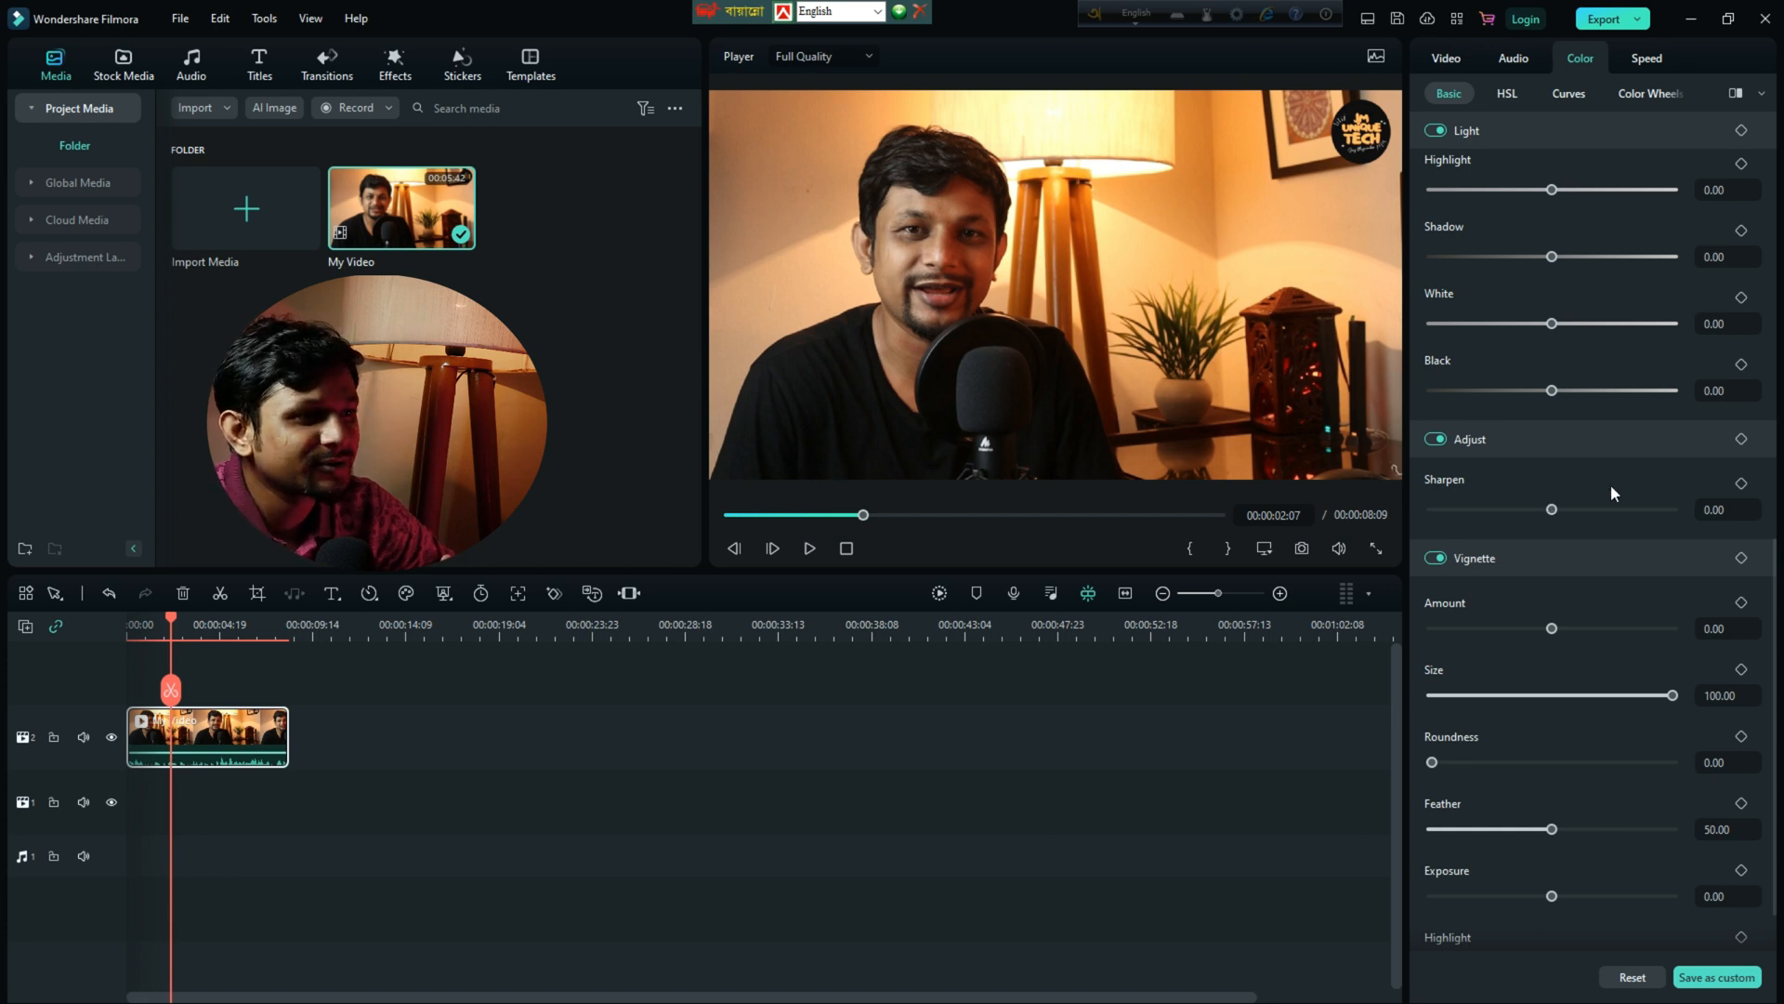
{"action": "scroll", "coordinate": [1519, 655], "scroll_direction": "down", "scroll_amount": 2}
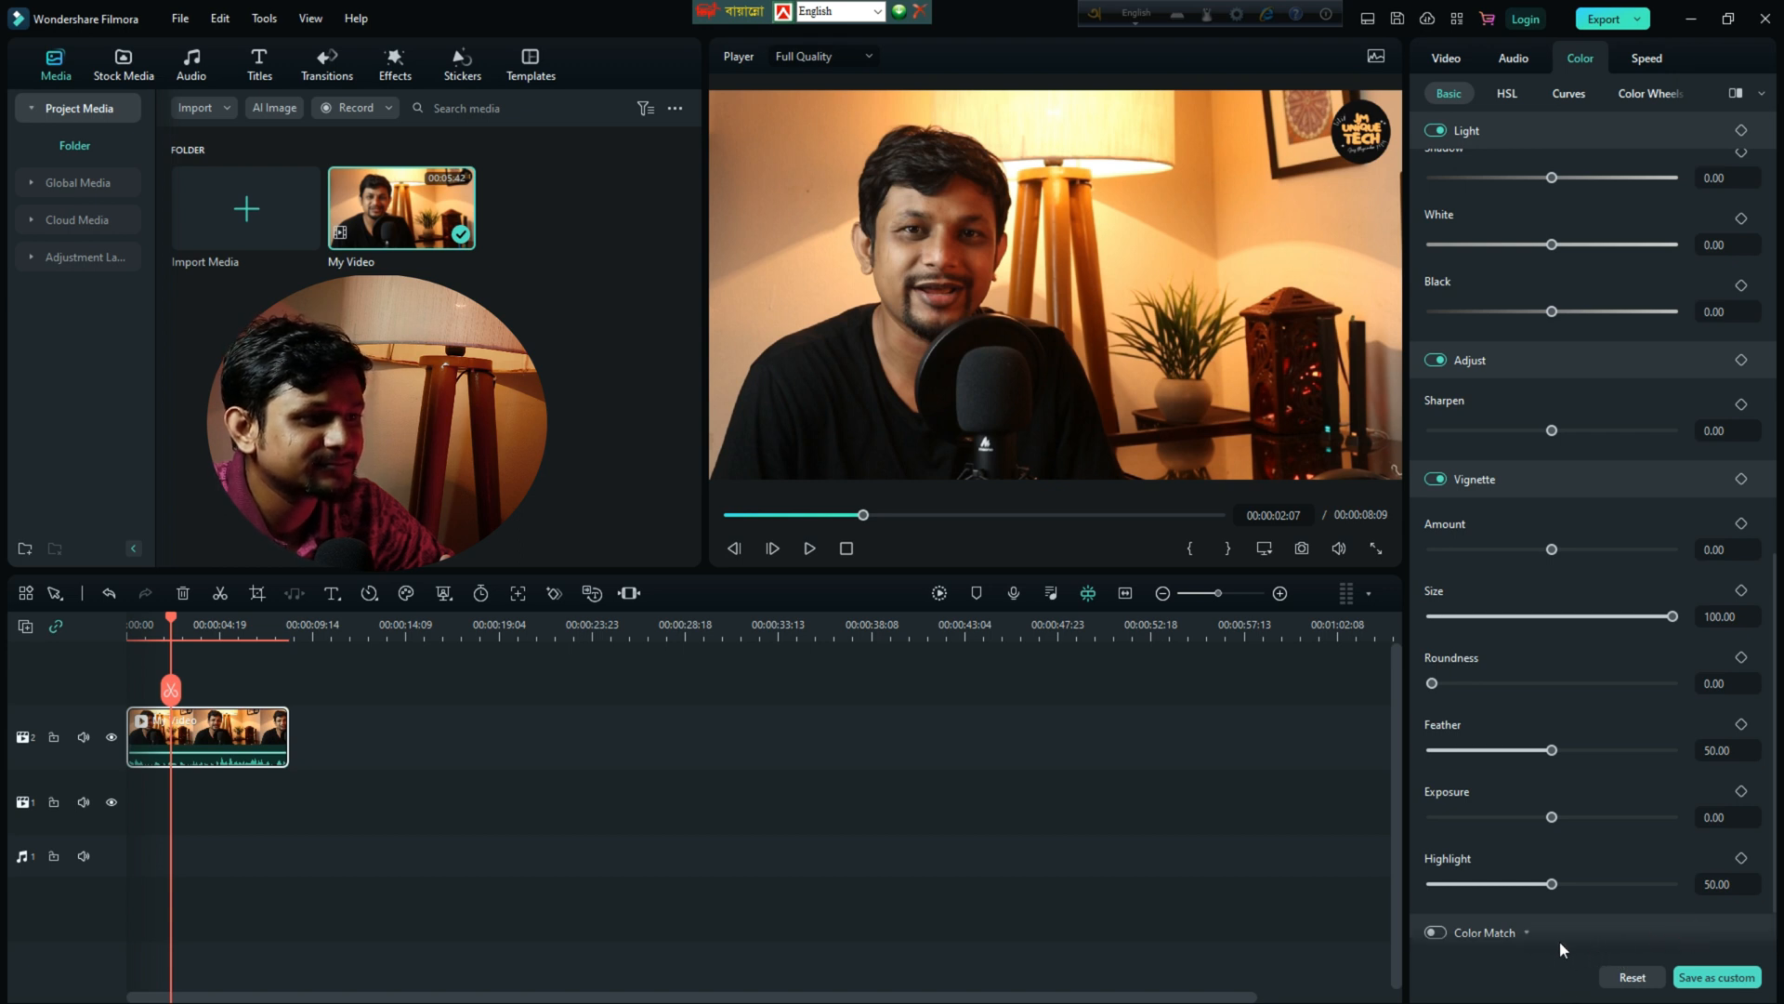
{"action": "scroll", "coordinate": [1554, 929], "scroll_direction": "down", "scroll_amount": 2}
{"action": "scroll", "coordinate": [1617, 841], "scroll_direction": "up", "scroll_amount": 12}
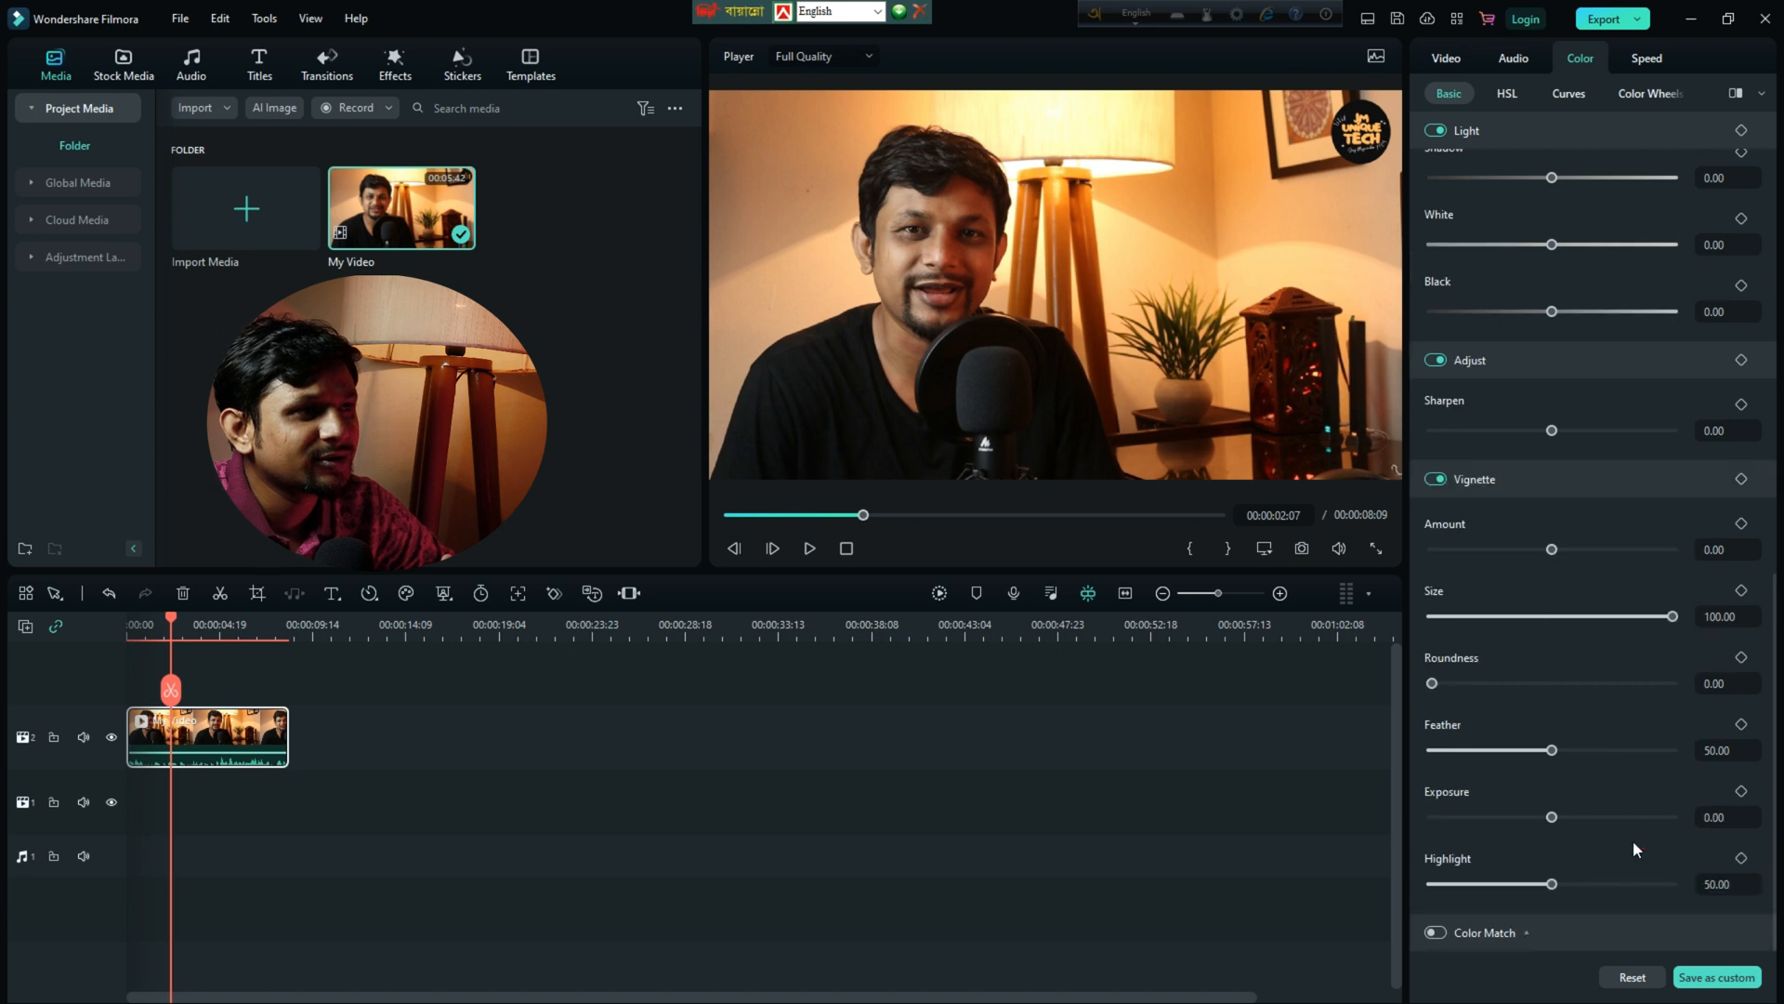
{"action": "scroll", "coordinate": [1595, 816], "scroll_direction": "up", "scroll_amount": 5}
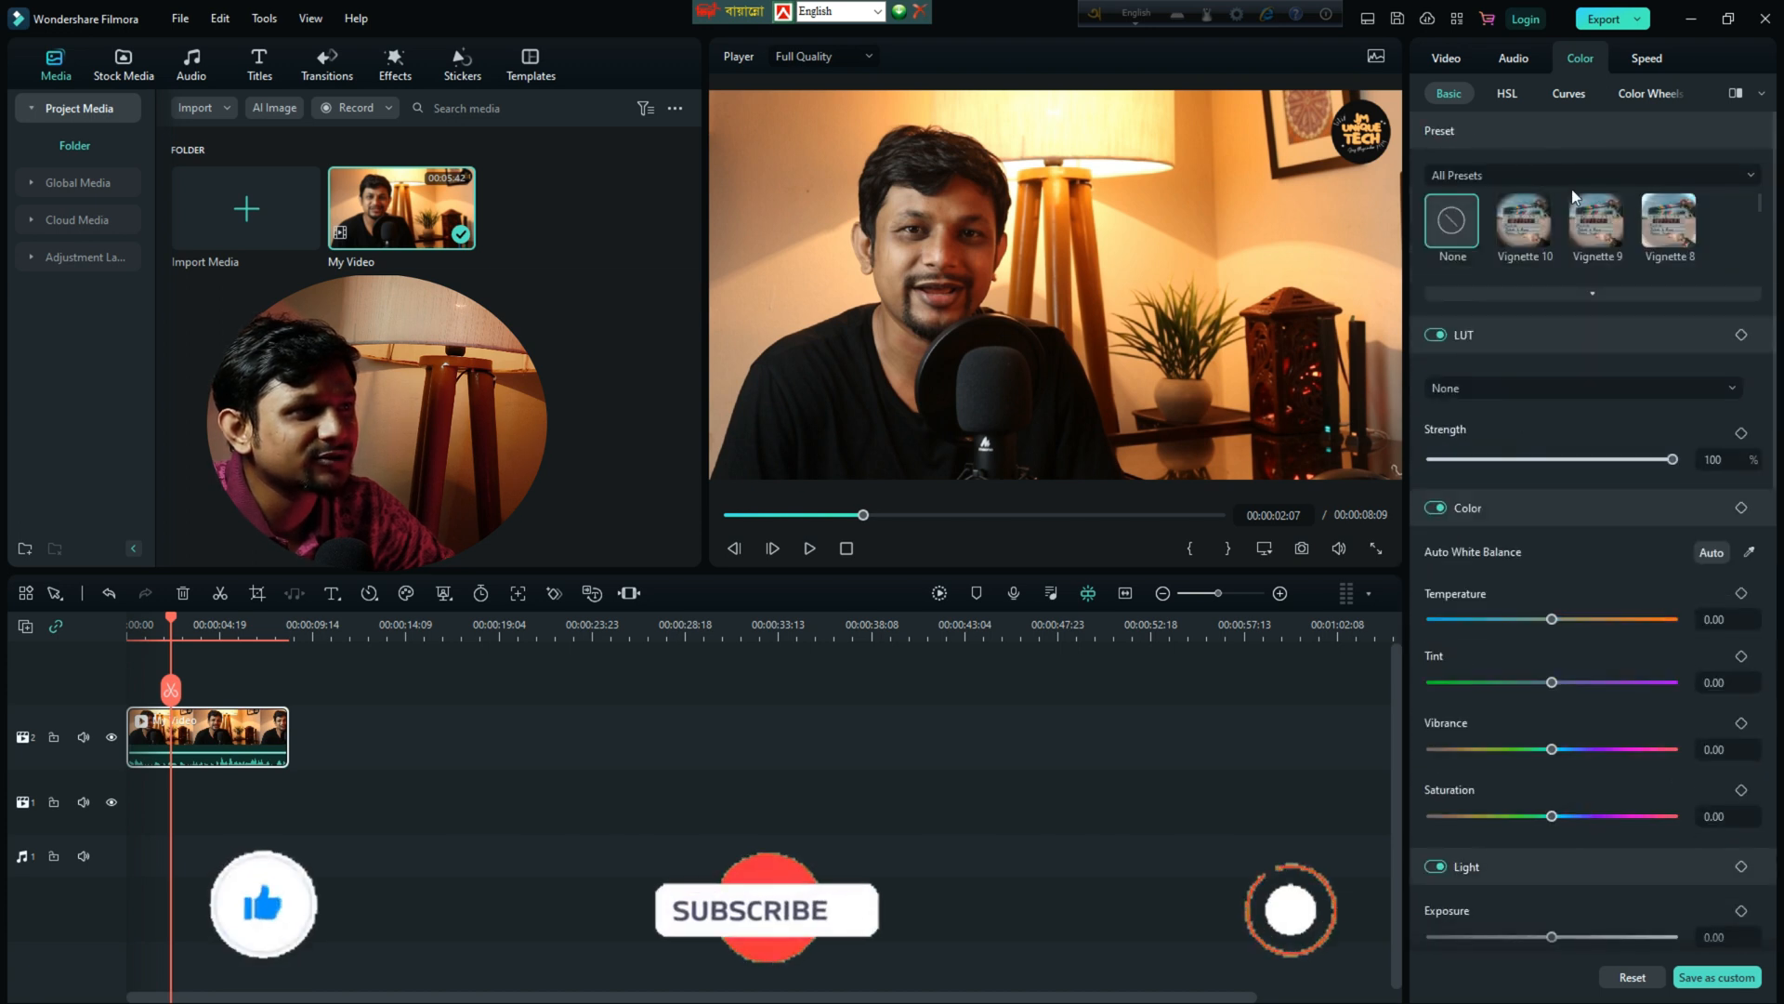
Try shifting the hue of the red range in the clip's HSL settings and reset it
{"action": "left_click", "coordinate": [1507, 93]}
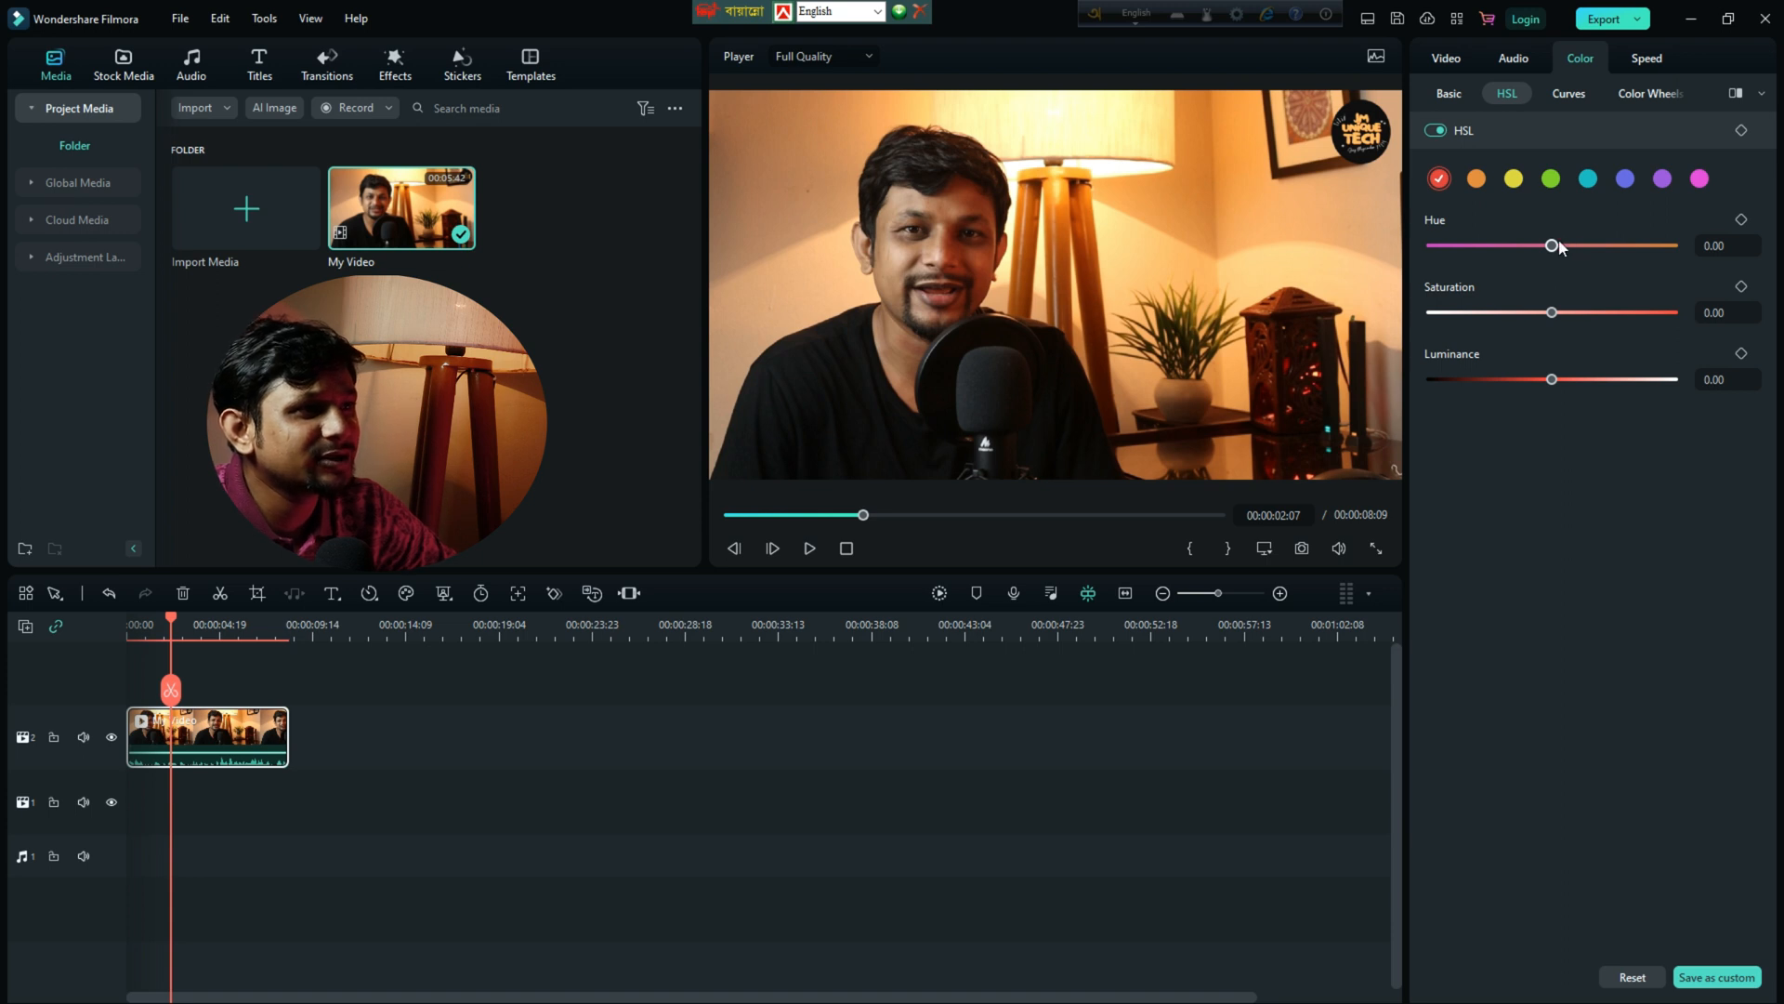
{"action": "left_click", "coordinate": [1476, 181]}
{"action": "left_click", "coordinate": [1443, 180]}
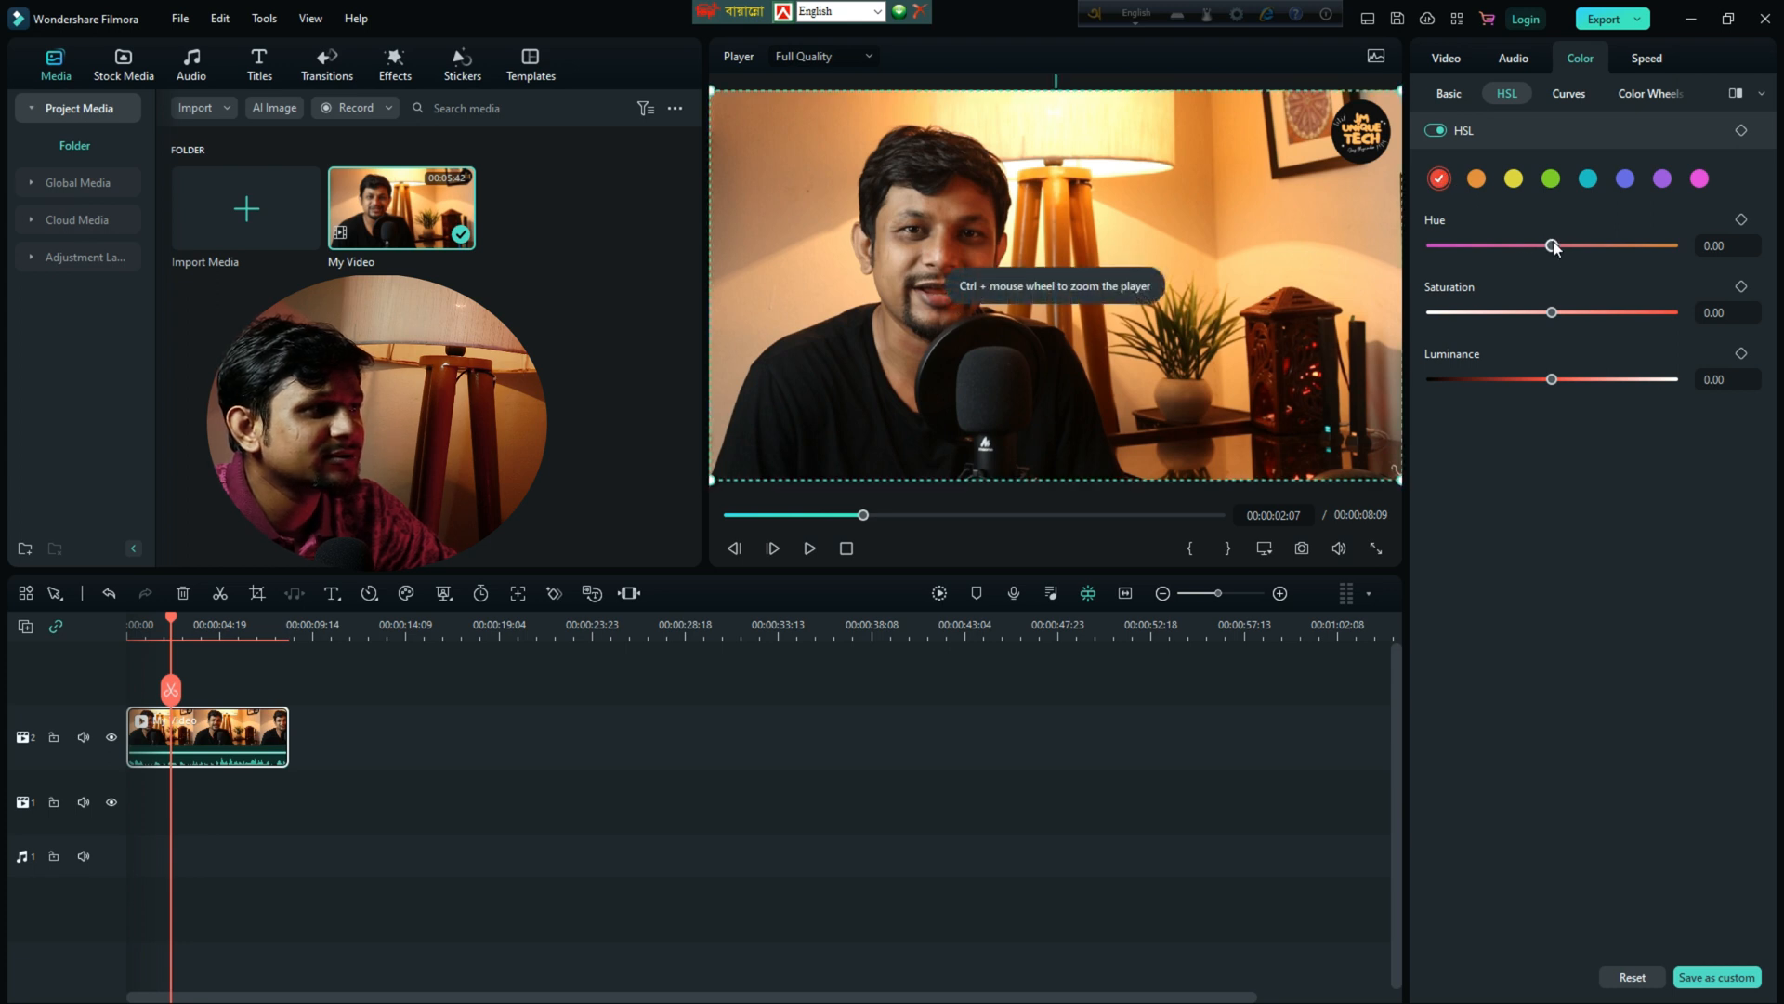
{"action": "left_click_drag", "start_coordinate": [1551, 247], "coordinate": [1570, 321]}
{"action": "left_click", "coordinate": [1702, 219]}
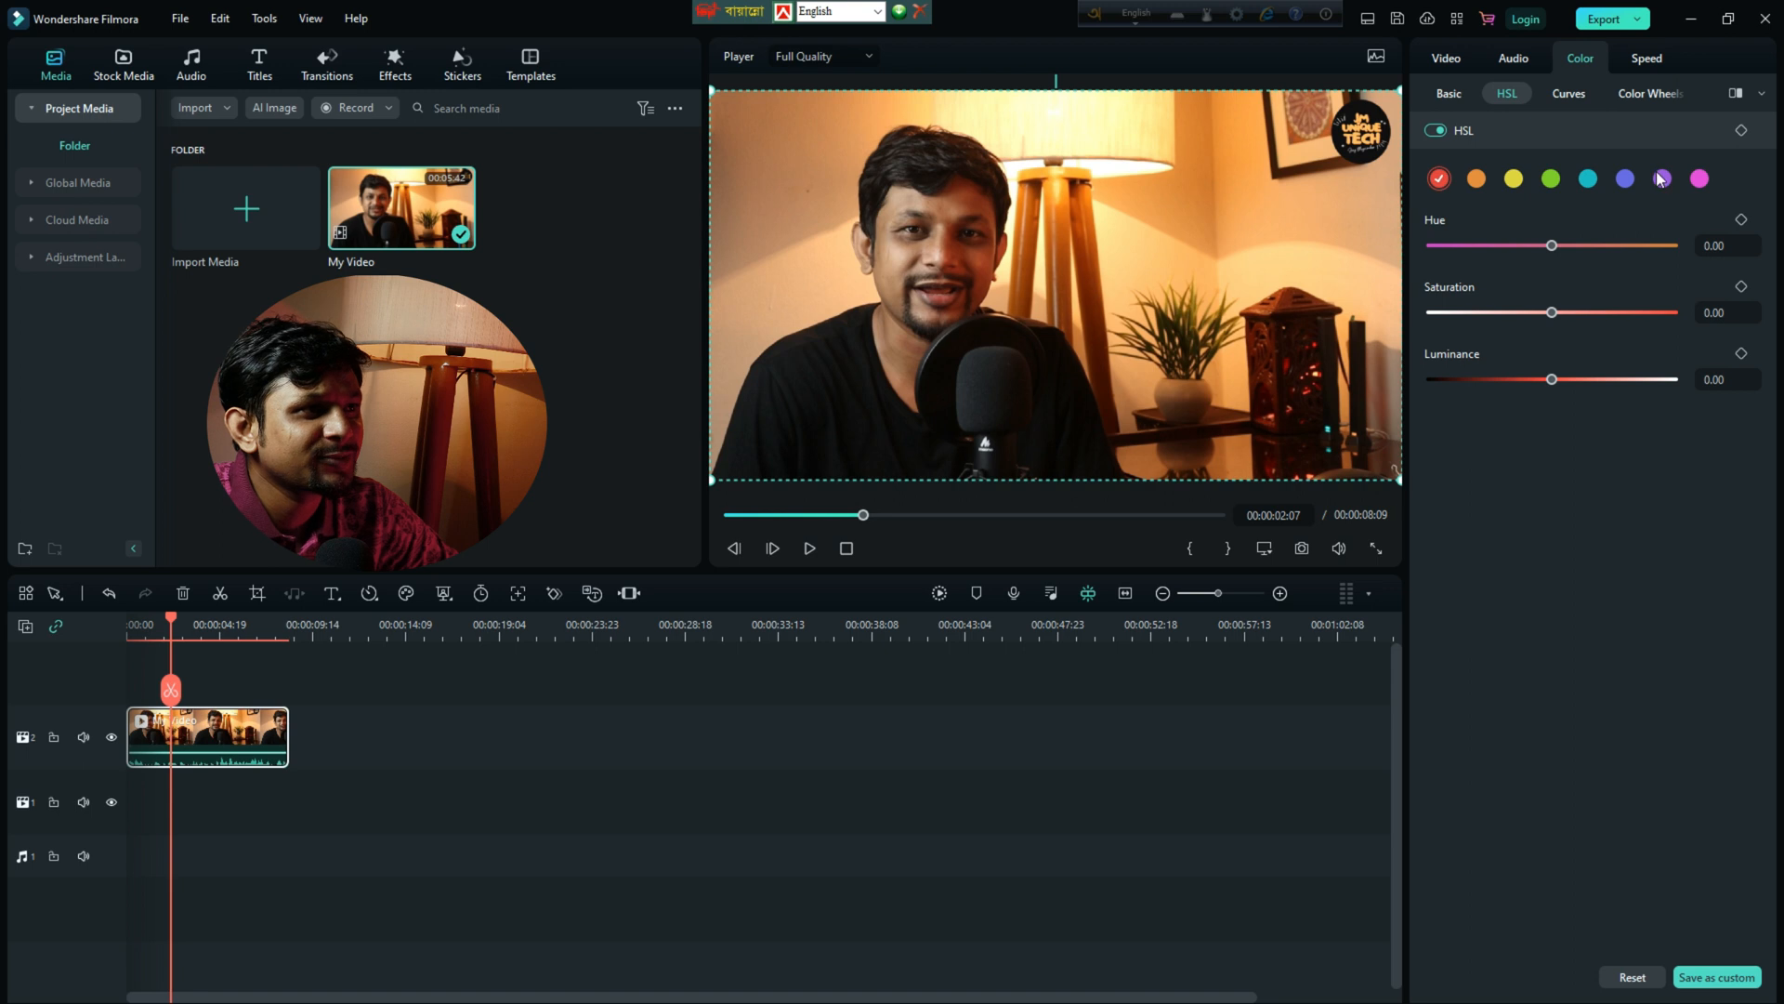
Set the blue range's HSL hue to -1.93 and saturation to 0.39
{"action": "left_click", "coordinate": [1625, 179]}
{"action": "mouse_move", "coordinate": [1551, 245]}
{"action": "left_mouse_down"}
{"action": "mouse_move", "coordinate": [1613, 245]}
{"action": "mouse_move", "coordinate": [1508, 247]}
{"action": "mouse_move", "coordinate": [1550, 245]}
{"action": "left_mouse_up"}
{"action": "left_click_drag", "start_coordinate": [1548, 321], "coordinate": [1553, 312]}
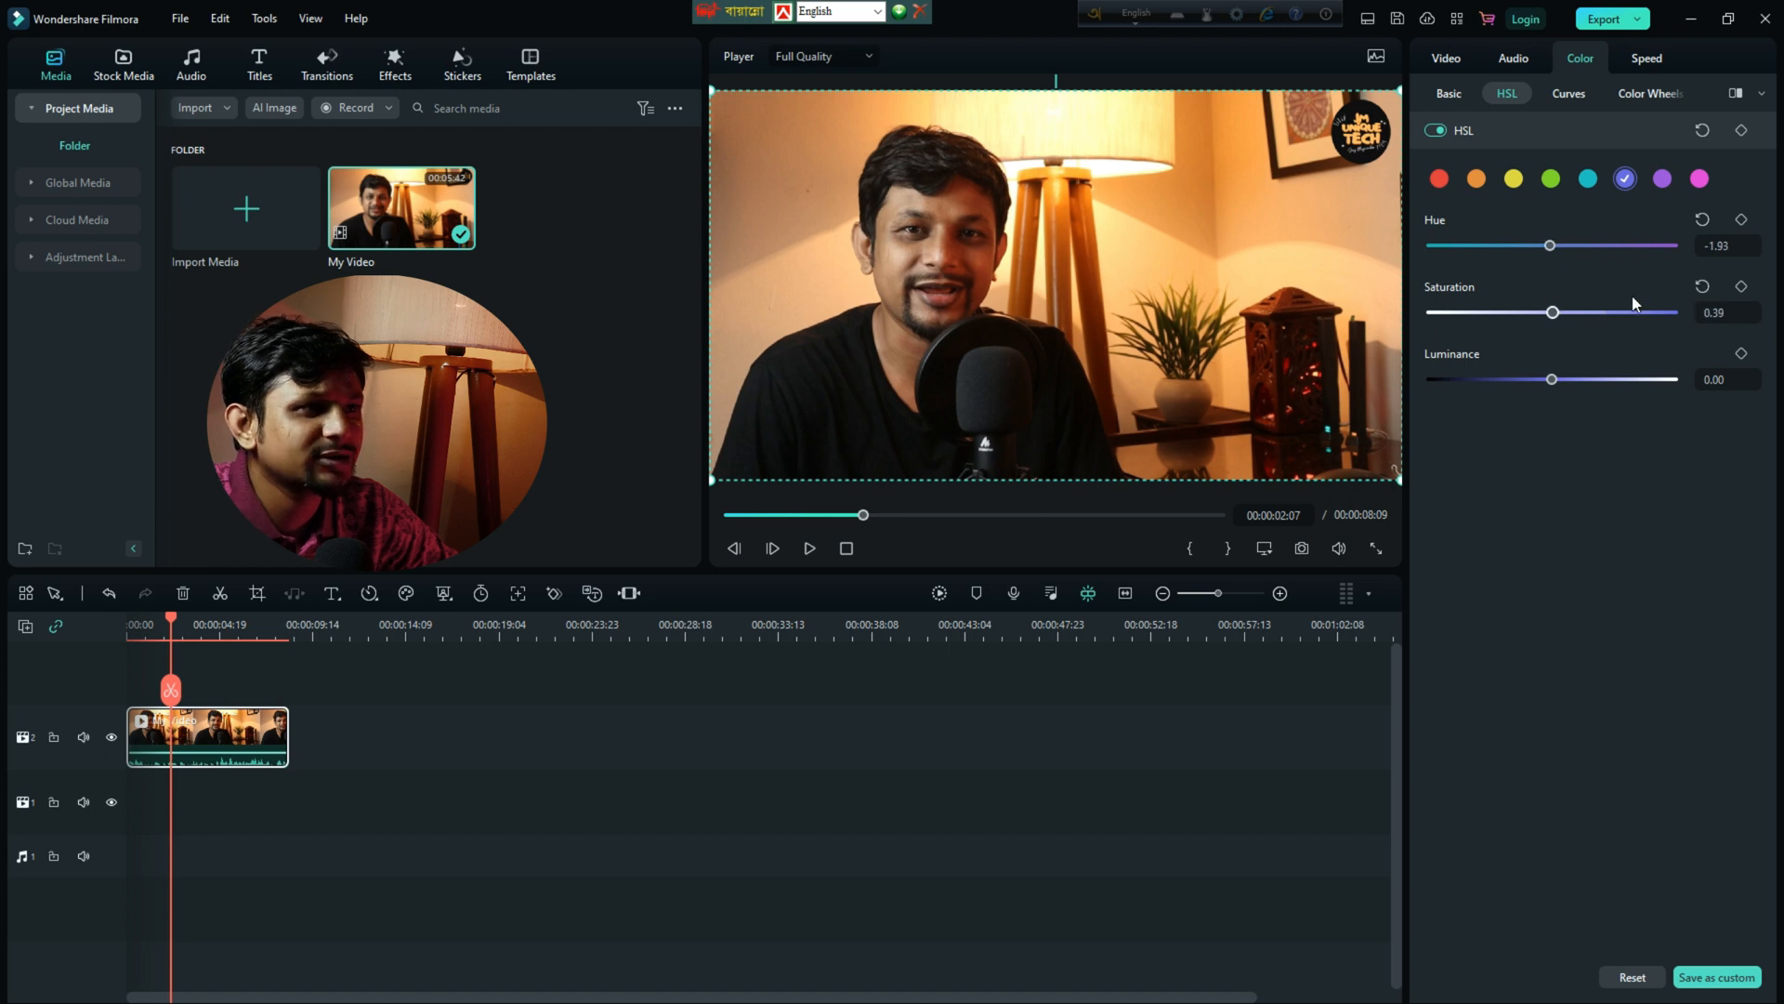
Try raising the midpoint of the clip's white color curve slightly and reset the curve
{"action": "left_click", "coordinate": [1628, 94]}
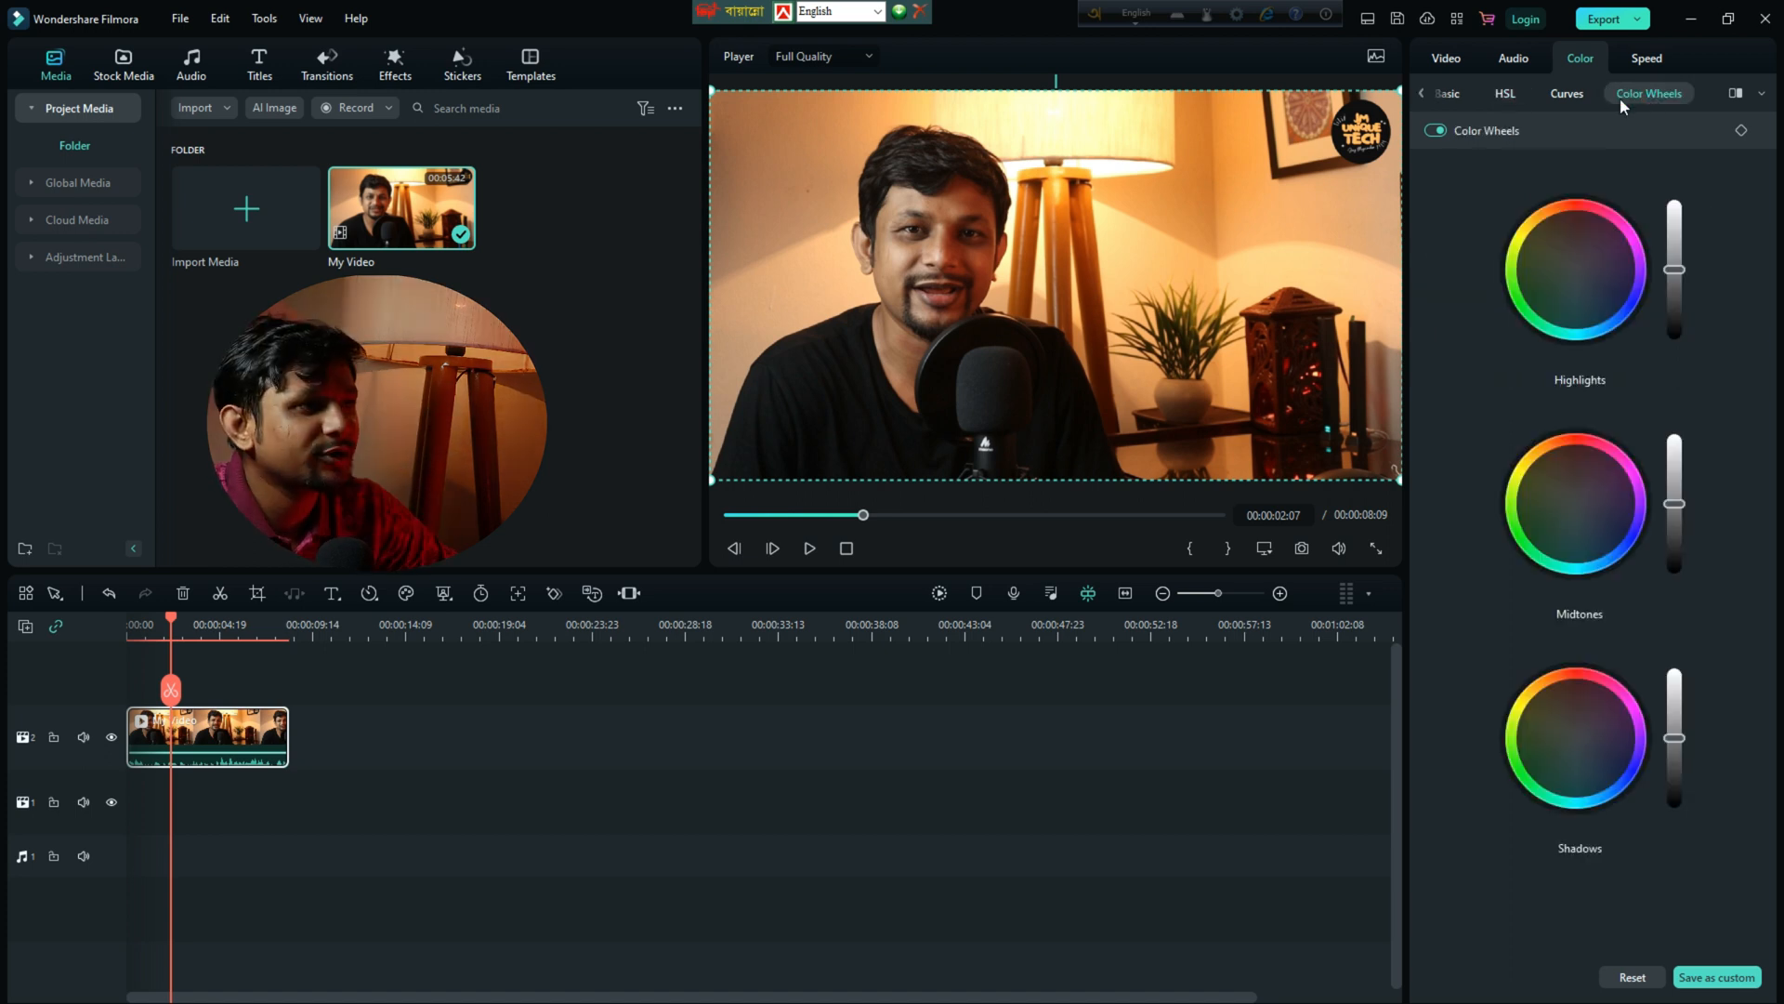
{"action": "left_click", "coordinate": [1563, 94]}
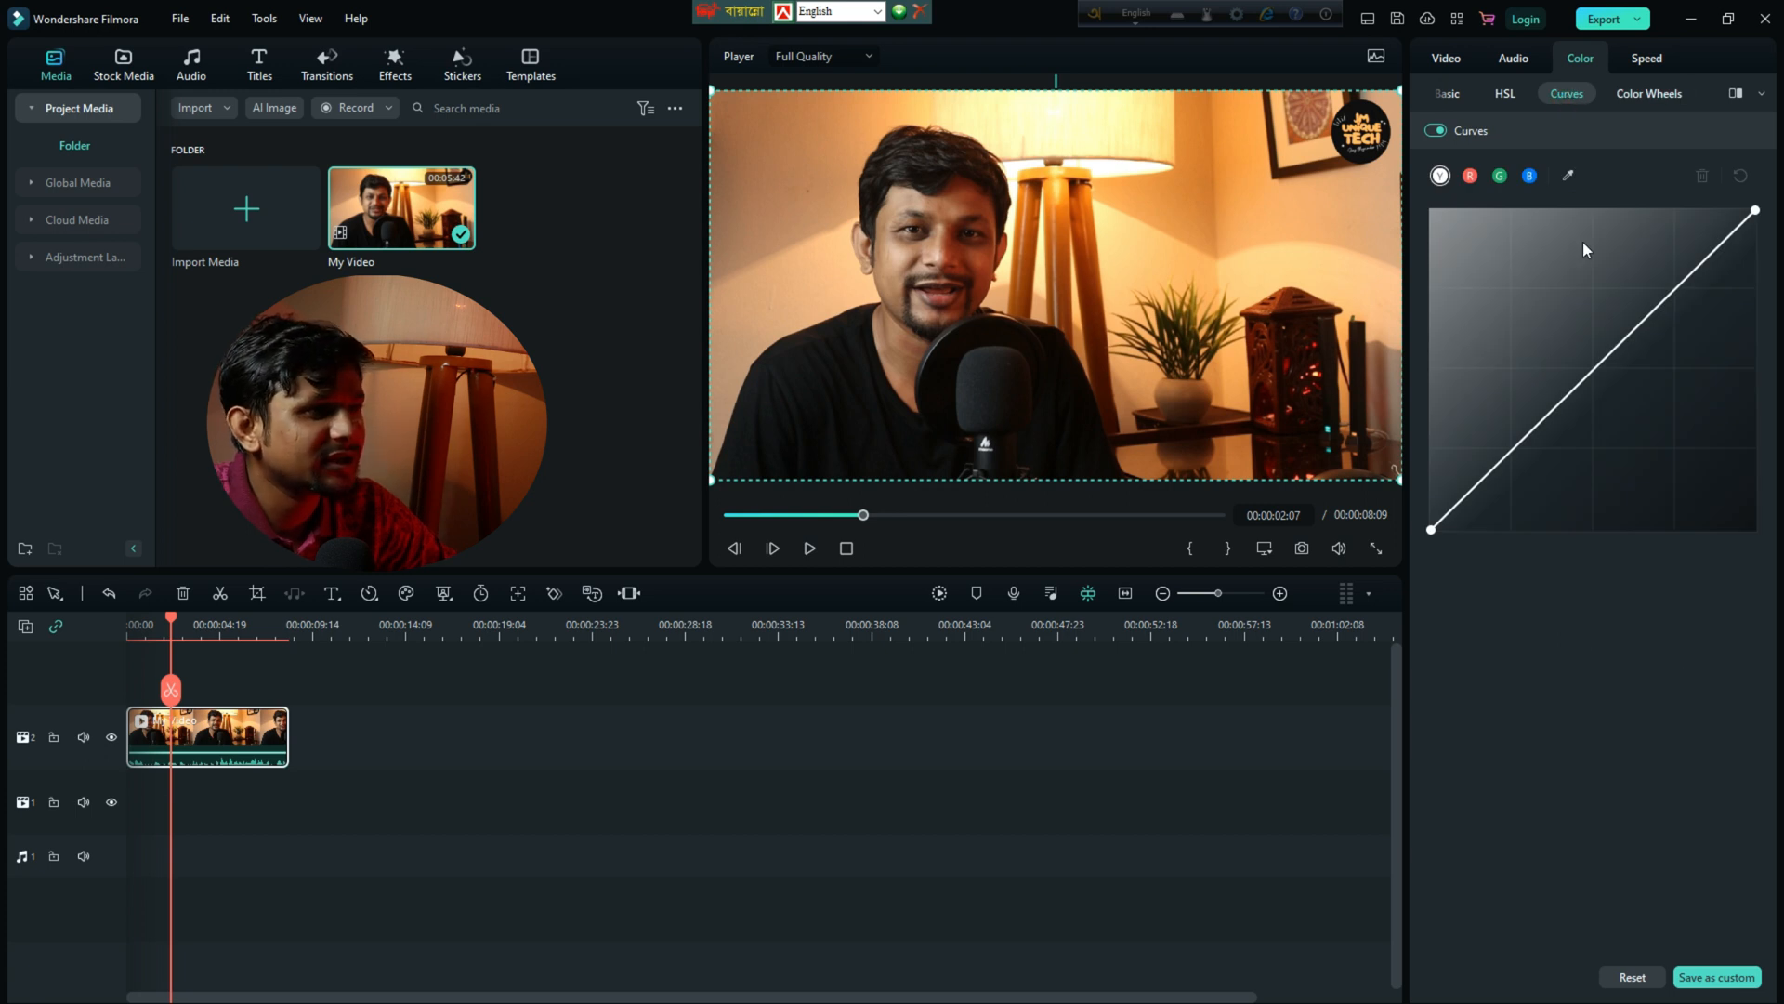
{"action": "left_click", "coordinate": [1579, 383]}
{"action": "mouse_move", "coordinate": [1568, 394]}
{"action": "left_mouse_down"}
{"action": "mouse_move", "coordinate": [1500, 415]}
{"action": "mouse_move", "coordinate": [1488, 392]}
{"action": "mouse_move", "coordinate": [1551, 437]}
{"action": "mouse_move", "coordinate": [1600, 399]}
{"action": "mouse_move", "coordinate": [1582, 383]}
{"action": "left_mouse_up"}
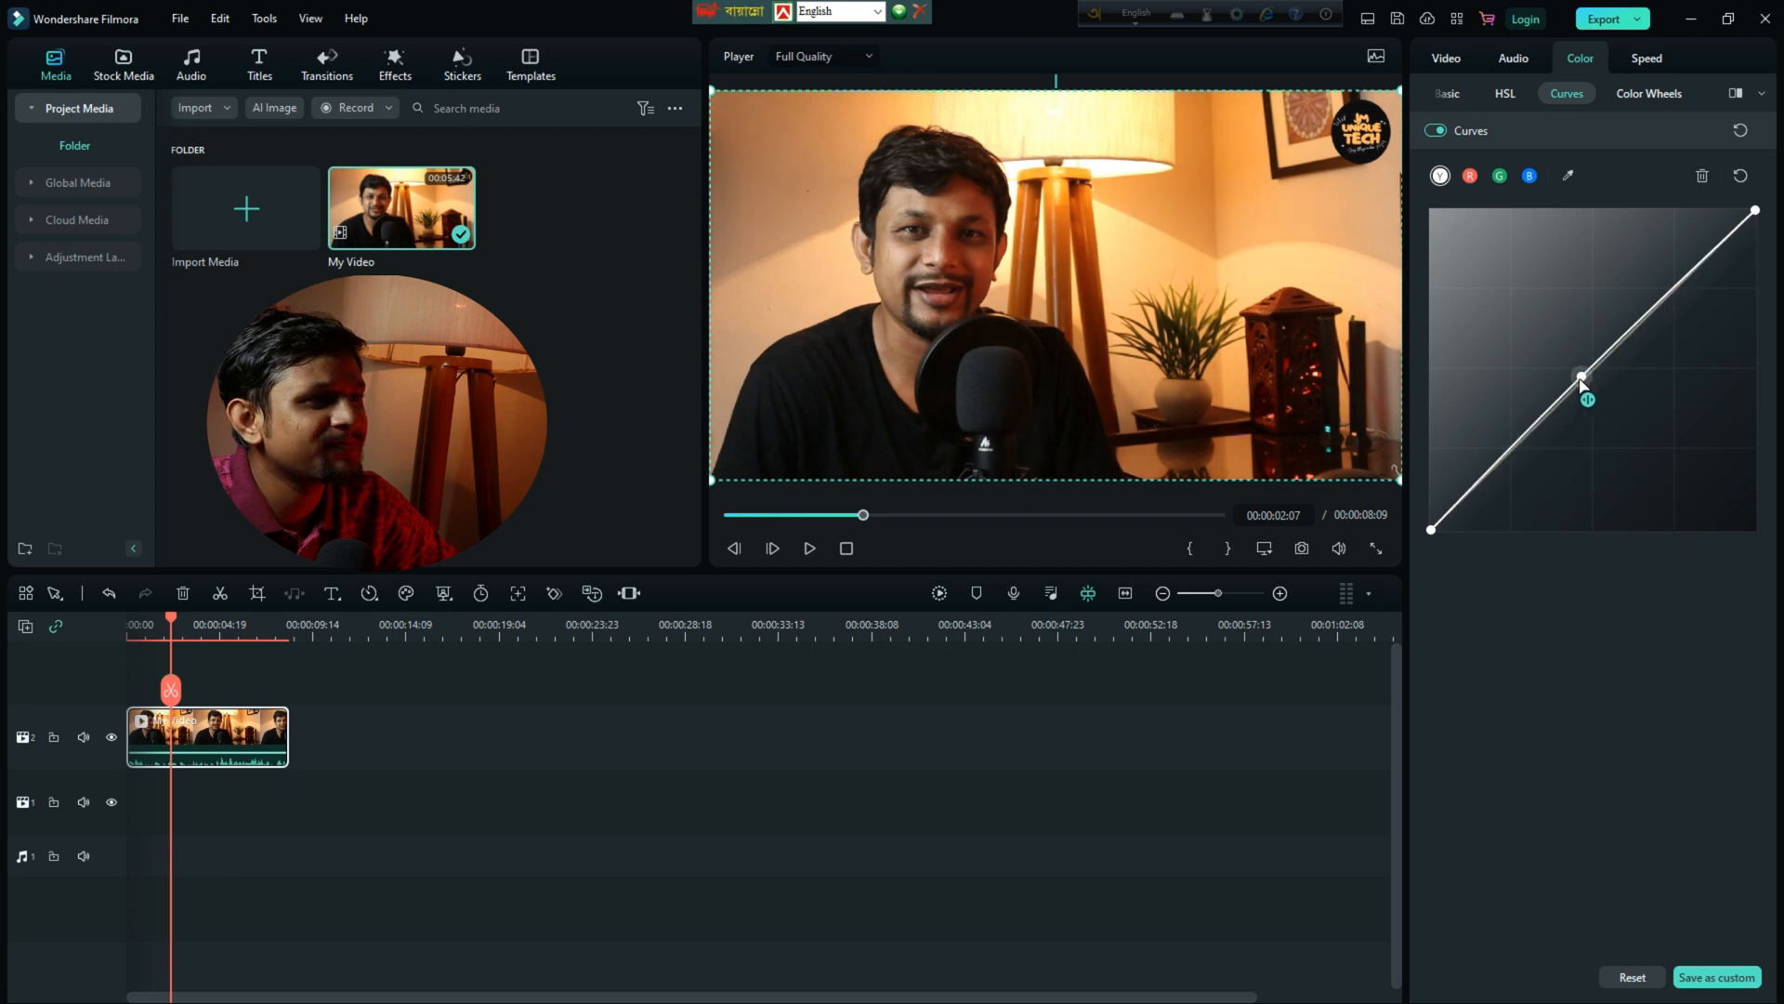
{"action": "left_click", "coordinate": [1740, 176]}
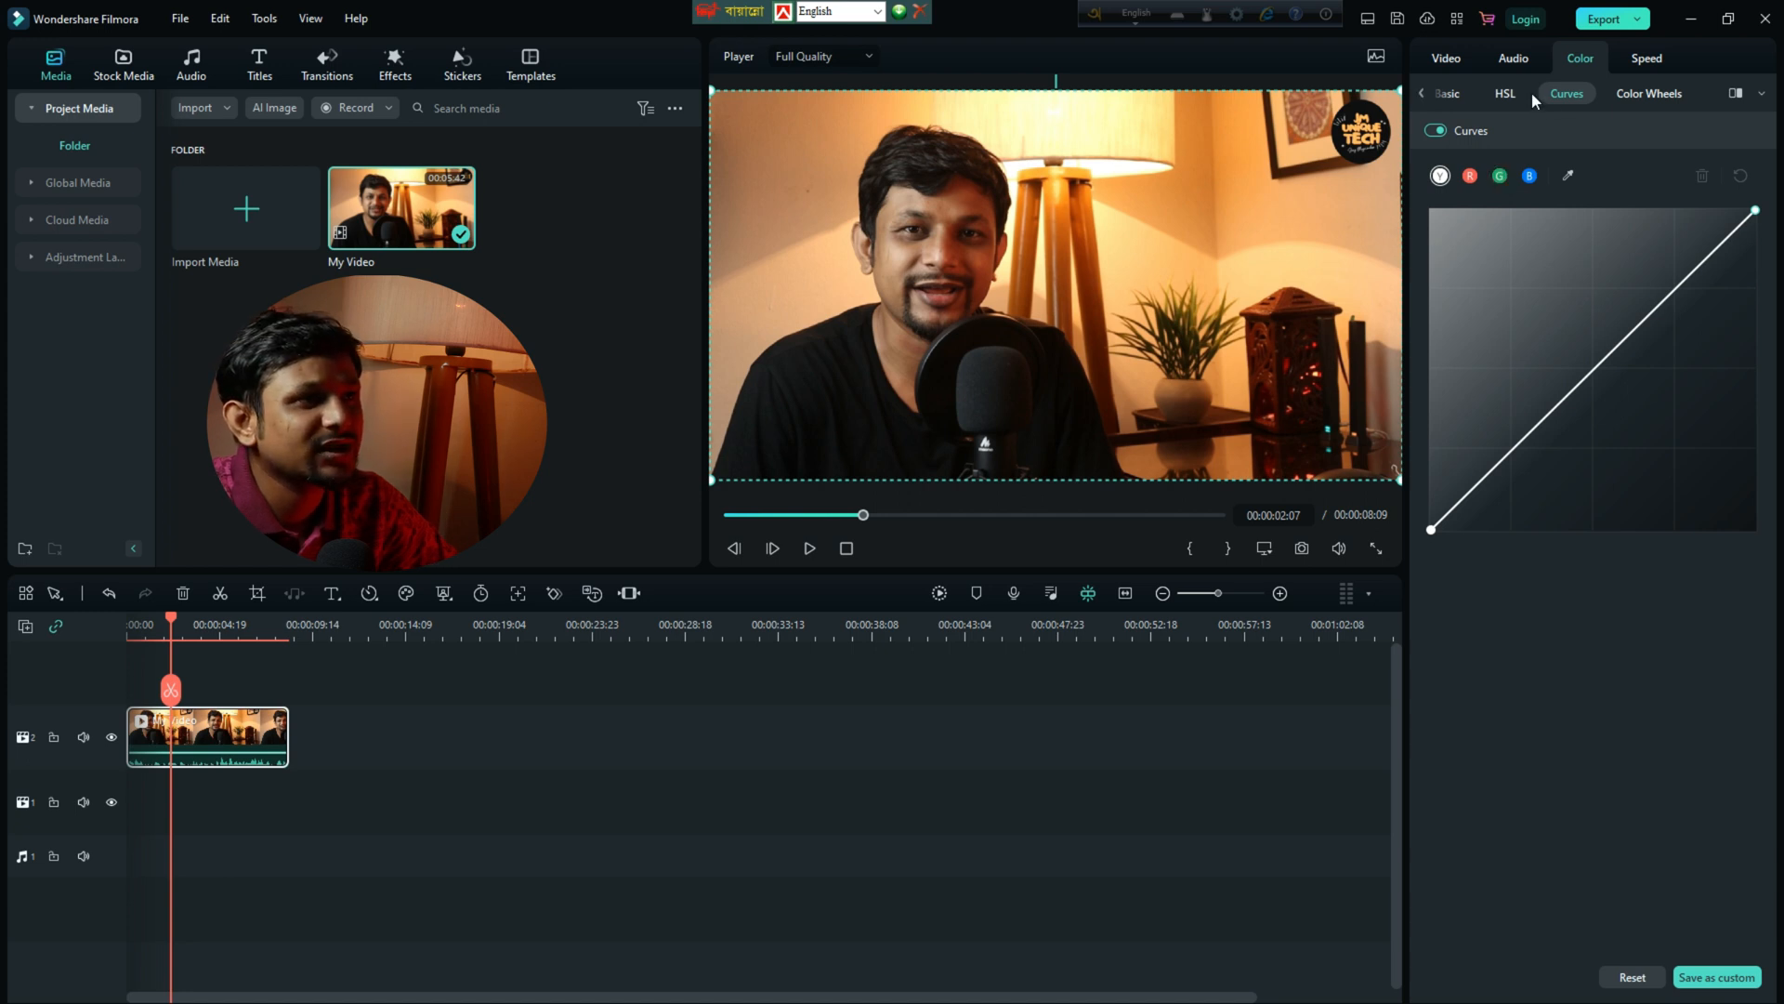
Raise the brightness of the highlights, midtones and shadows slightly in the clip's color wheels
{"action": "left_click", "coordinate": [1653, 95]}
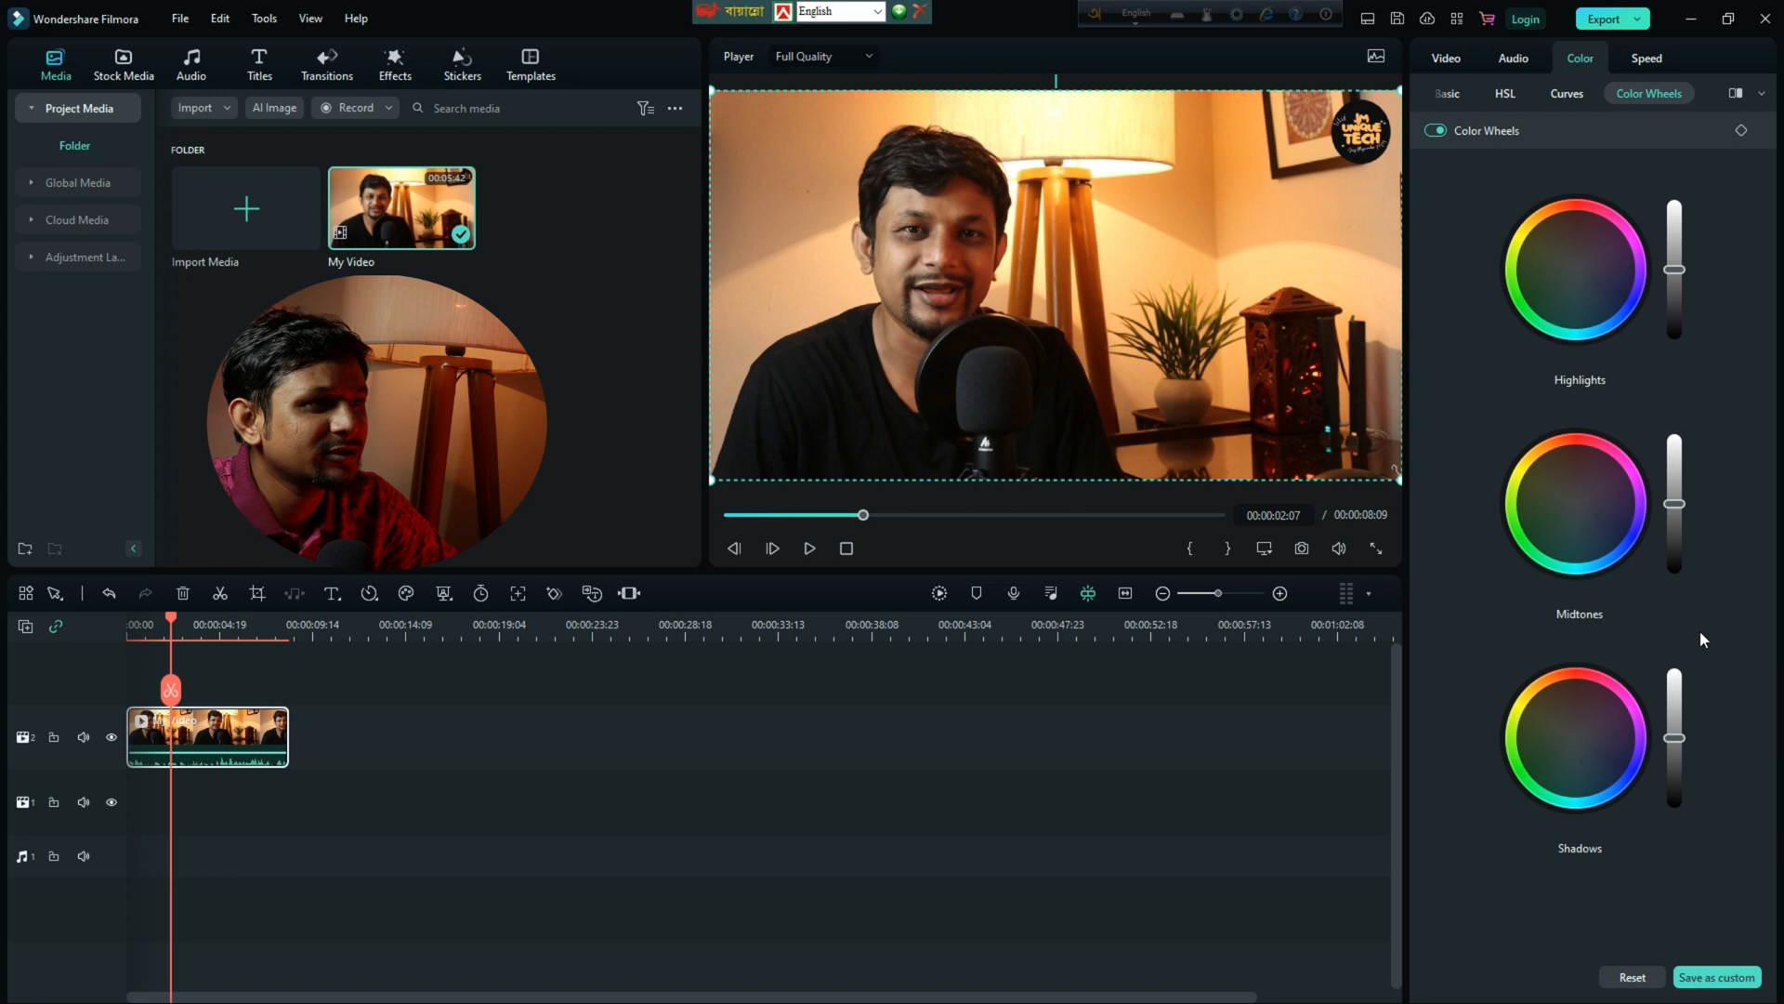
{"action": "mouse_move", "coordinate": [1675, 269]}
{"action": "left_mouse_down"}
{"action": "mouse_move", "coordinate": [1676, 232]}
{"action": "mouse_move", "coordinate": [1678, 332]}
{"action": "mouse_move", "coordinate": [1681, 270]}
{"action": "left_mouse_up"}
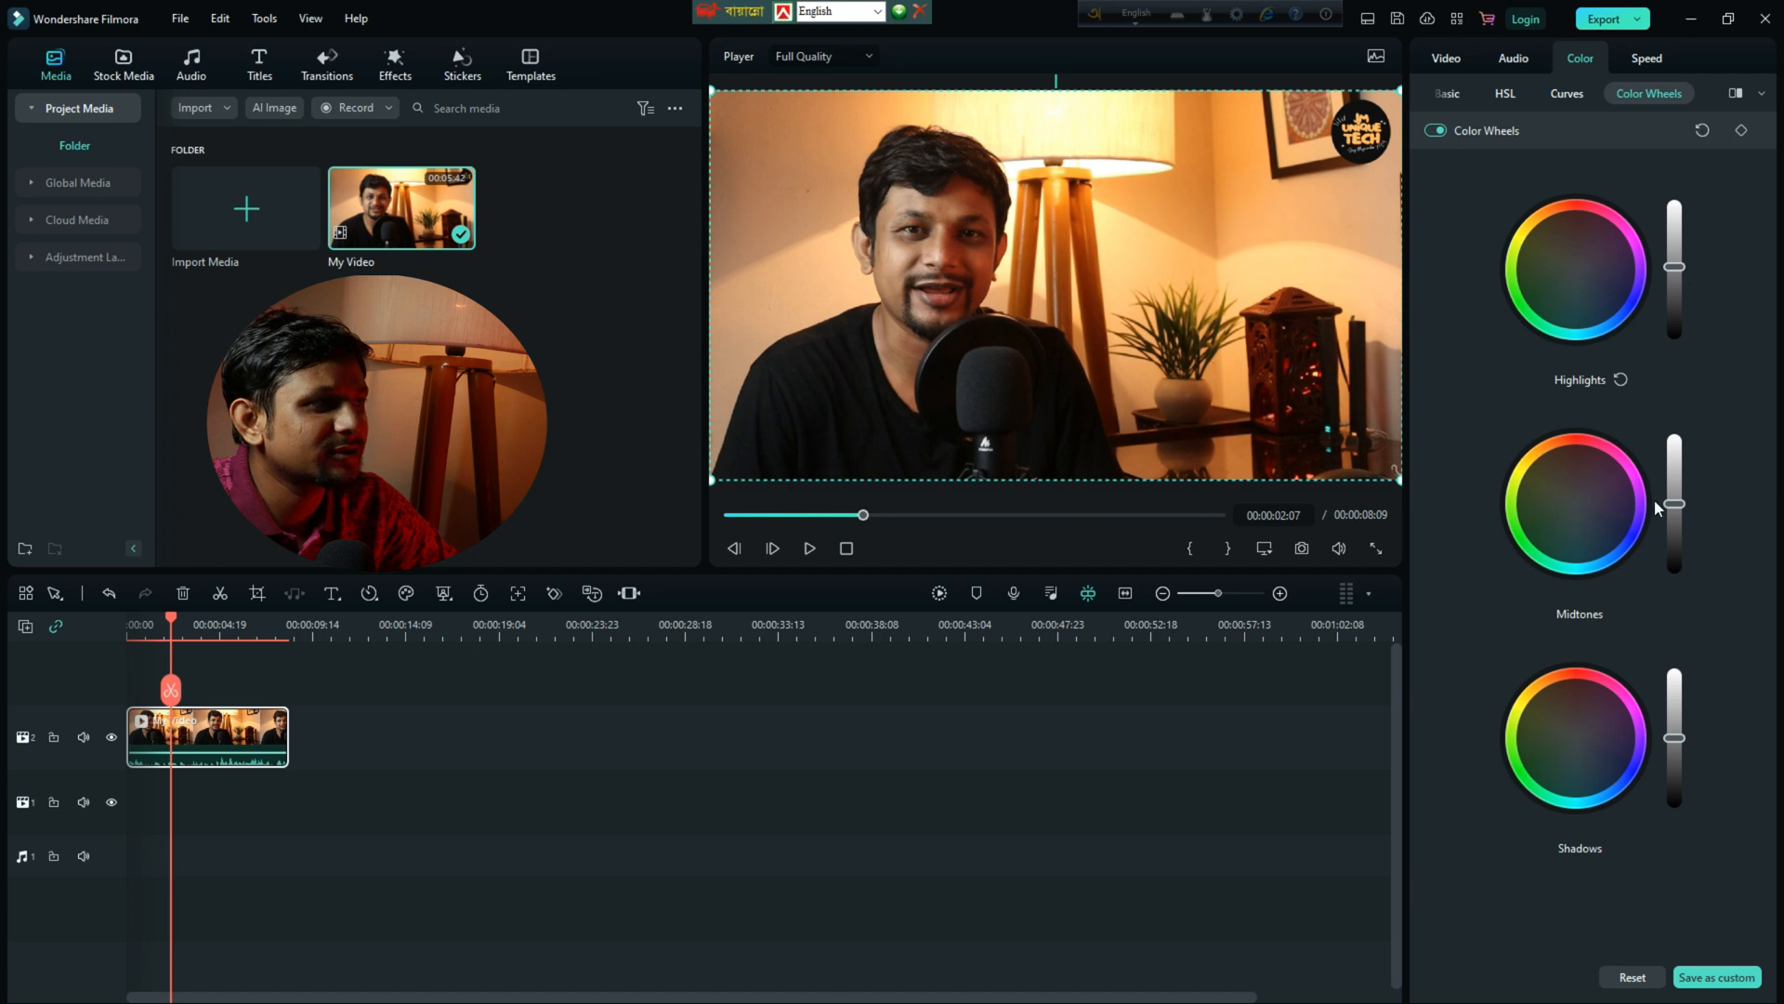
{"action": "mouse_move", "coordinate": [1678, 500]}
{"action": "left_mouse_down"}
{"action": "mouse_move", "coordinate": [1686, 535]}
{"action": "mouse_move", "coordinate": [1695, 498]}
{"action": "left_mouse_up"}
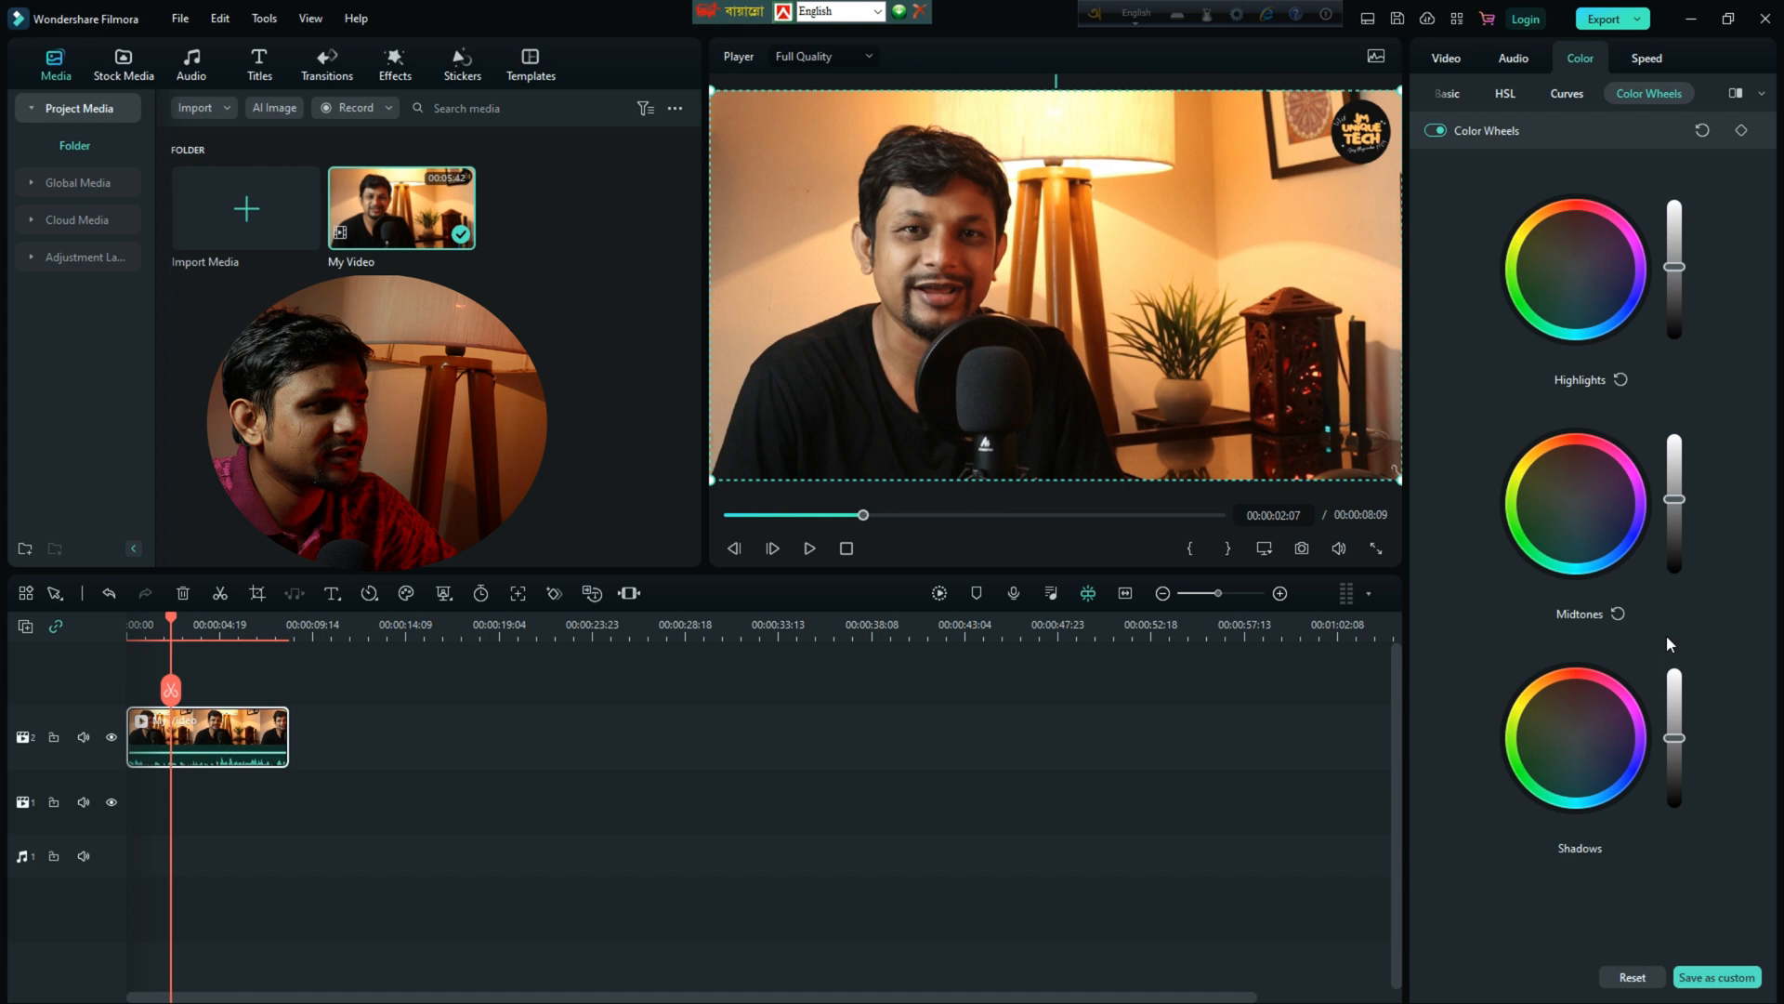
{"action": "mouse_move", "coordinate": [1680, 747]}
{"action": "left_mouse_down"}
{"action": "mouse_move", "coordinate": [1682, 721]}
{"action": "mouse_move", "coordinate": [1687, 736]}
{"action": "left_mouse_up"}
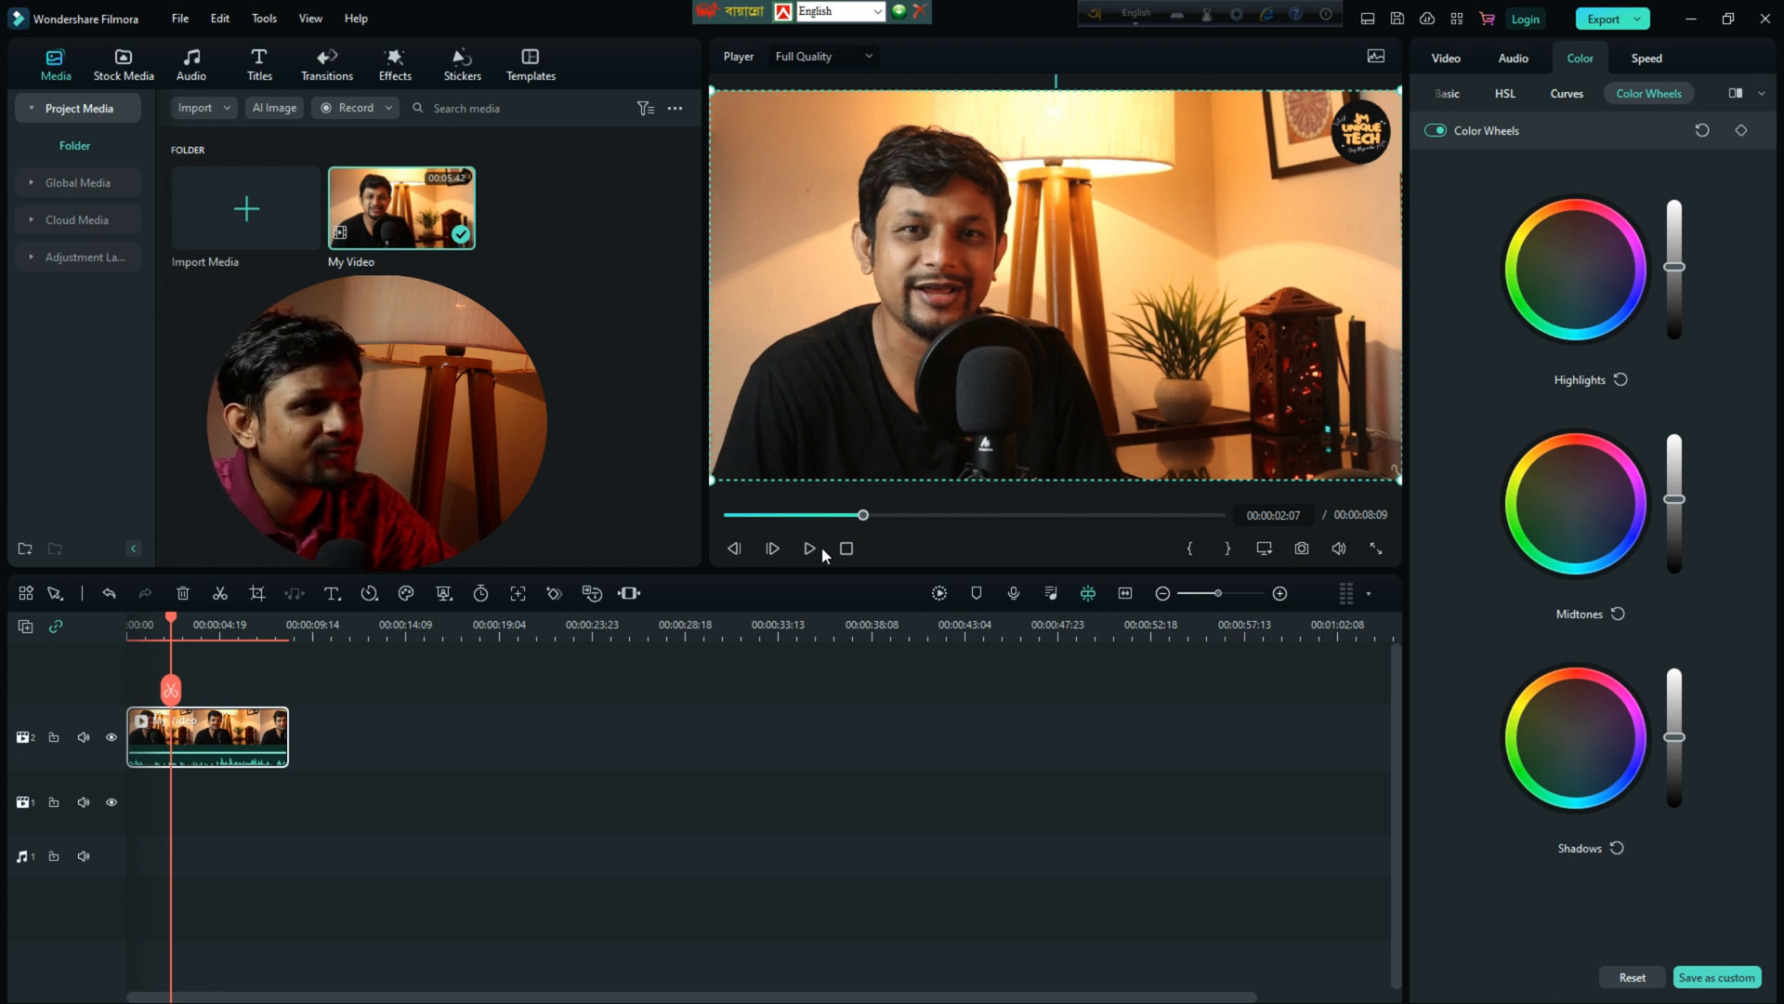
Try the Walking Dead LUT and then the Star Wars LUT in the clip's basic color settings
{"action": "left_click", "coordinate": [1451, 62]}
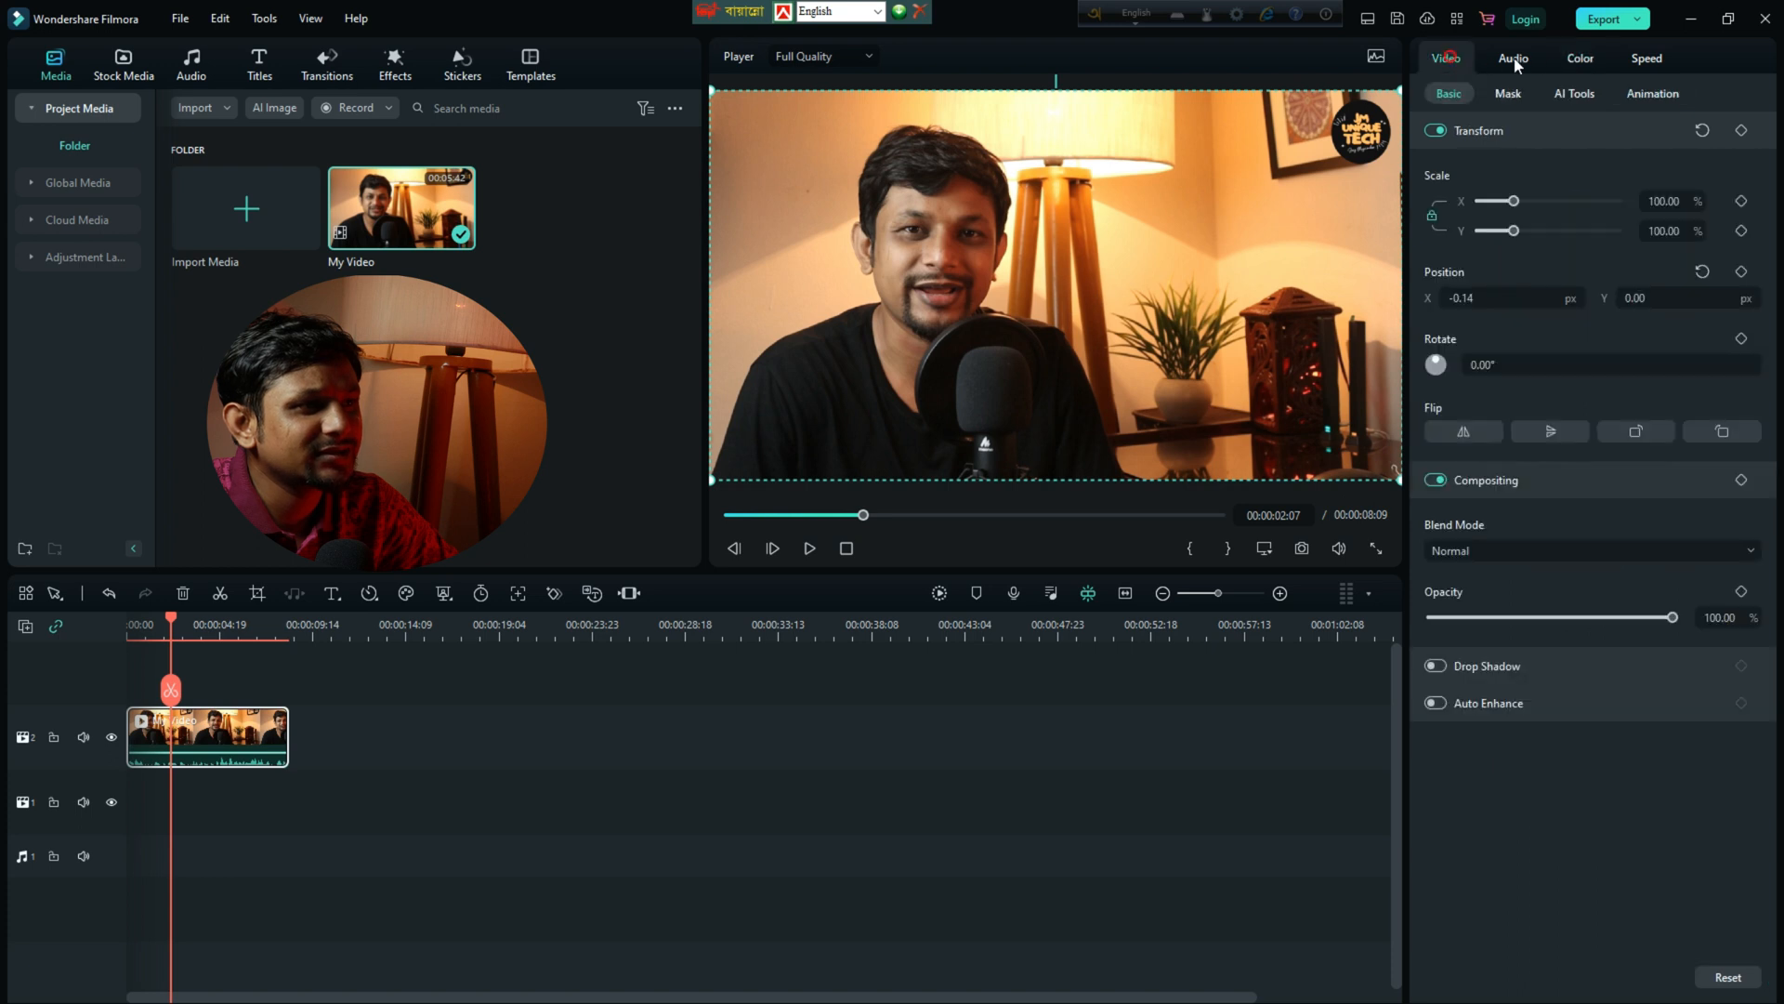
{"action": "left_click", "coordinate": [1590, 57]}
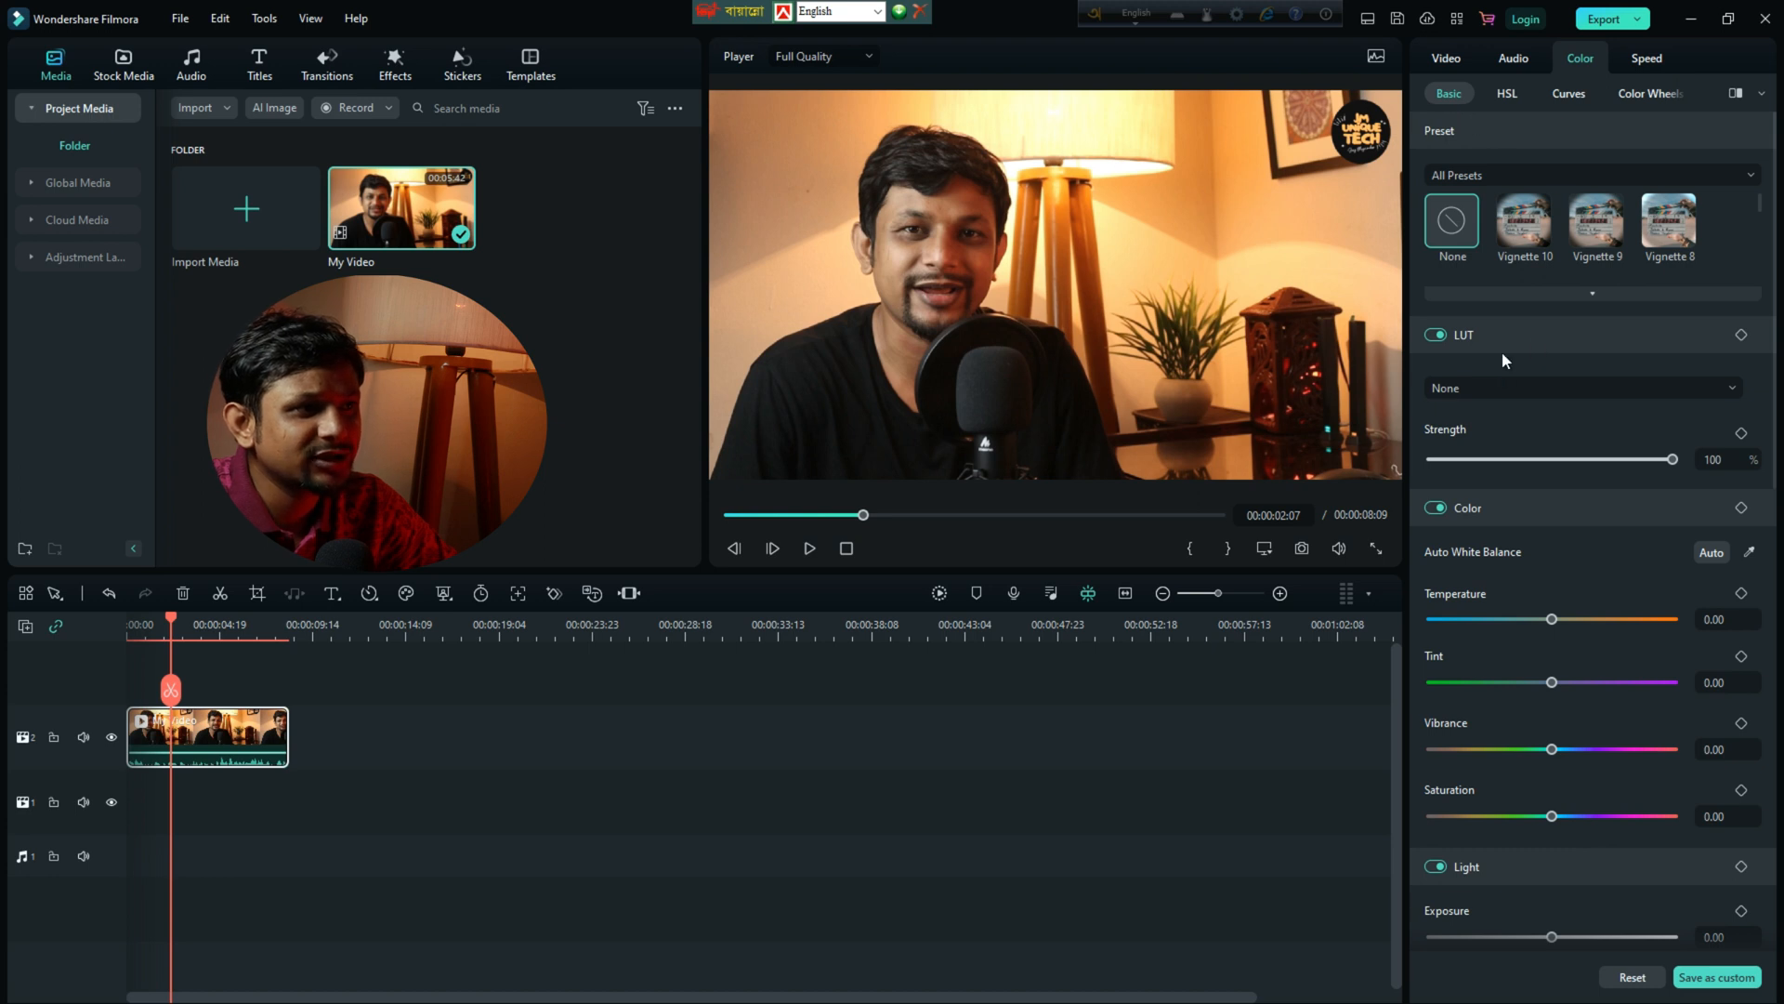
{"action": "left_click", "coordinate": [1531, 385]}
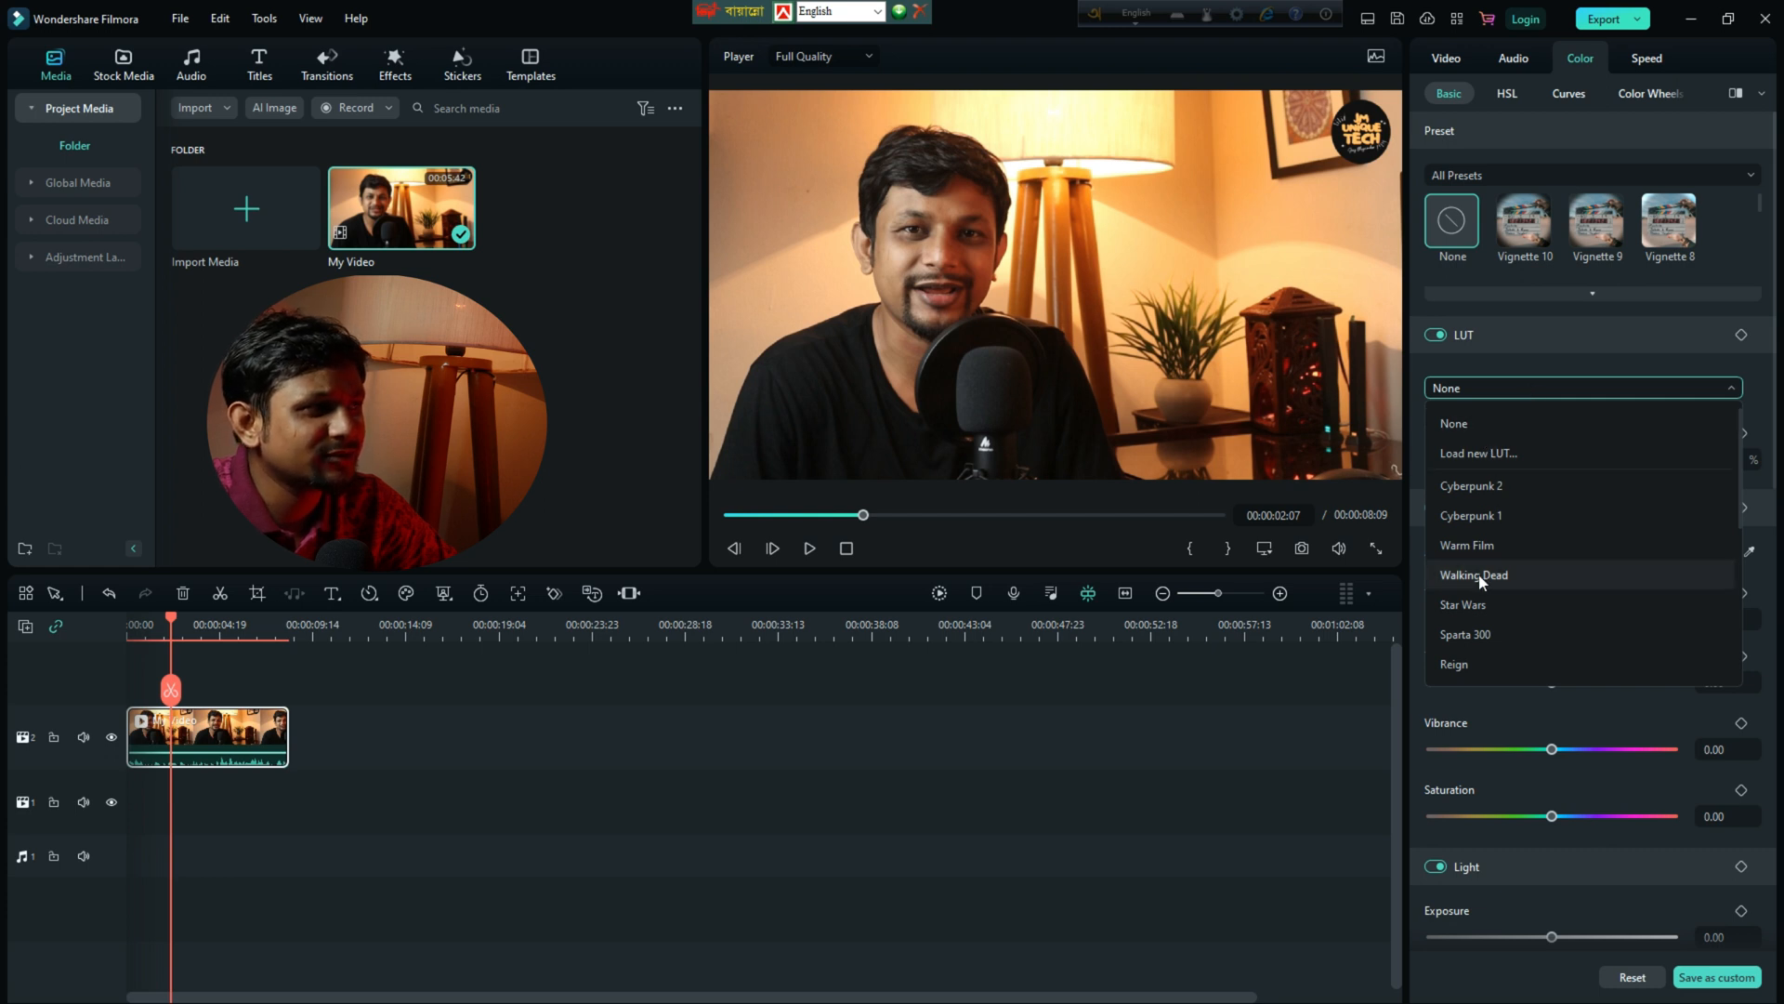
{"action": "left_click", "coordinate": [1503, 570]}
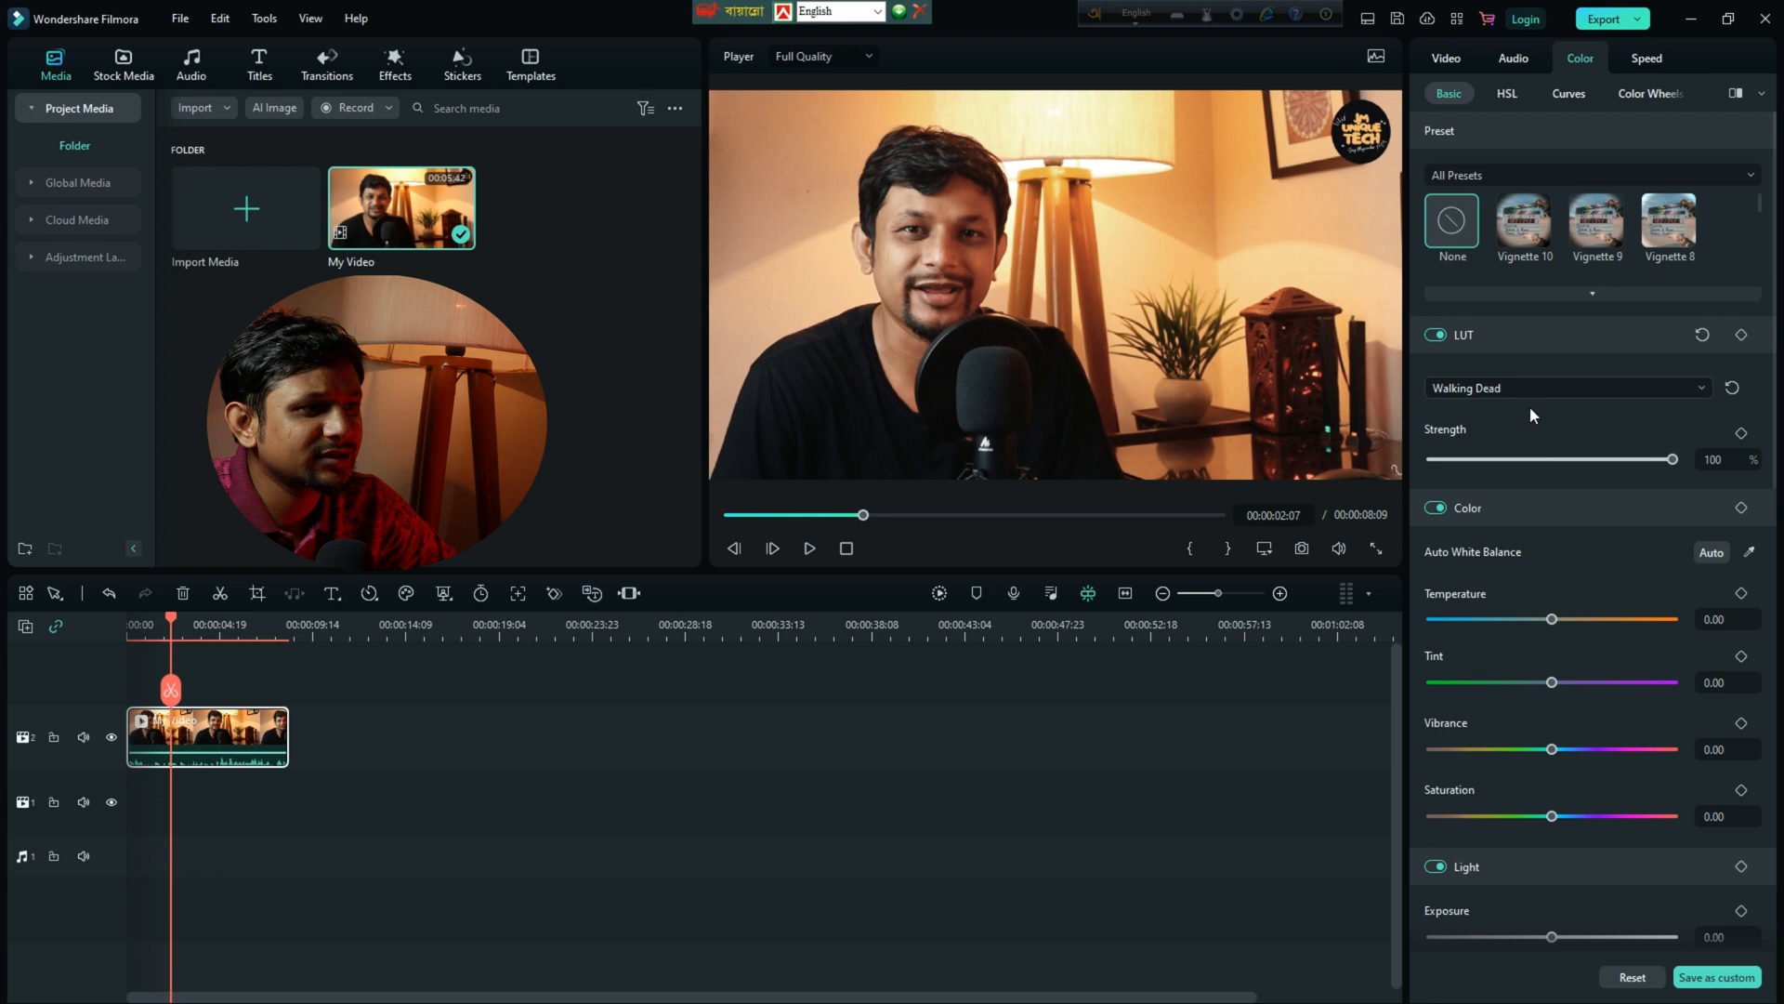
{"action": "left_click", "coordinate": [1535, 383]}
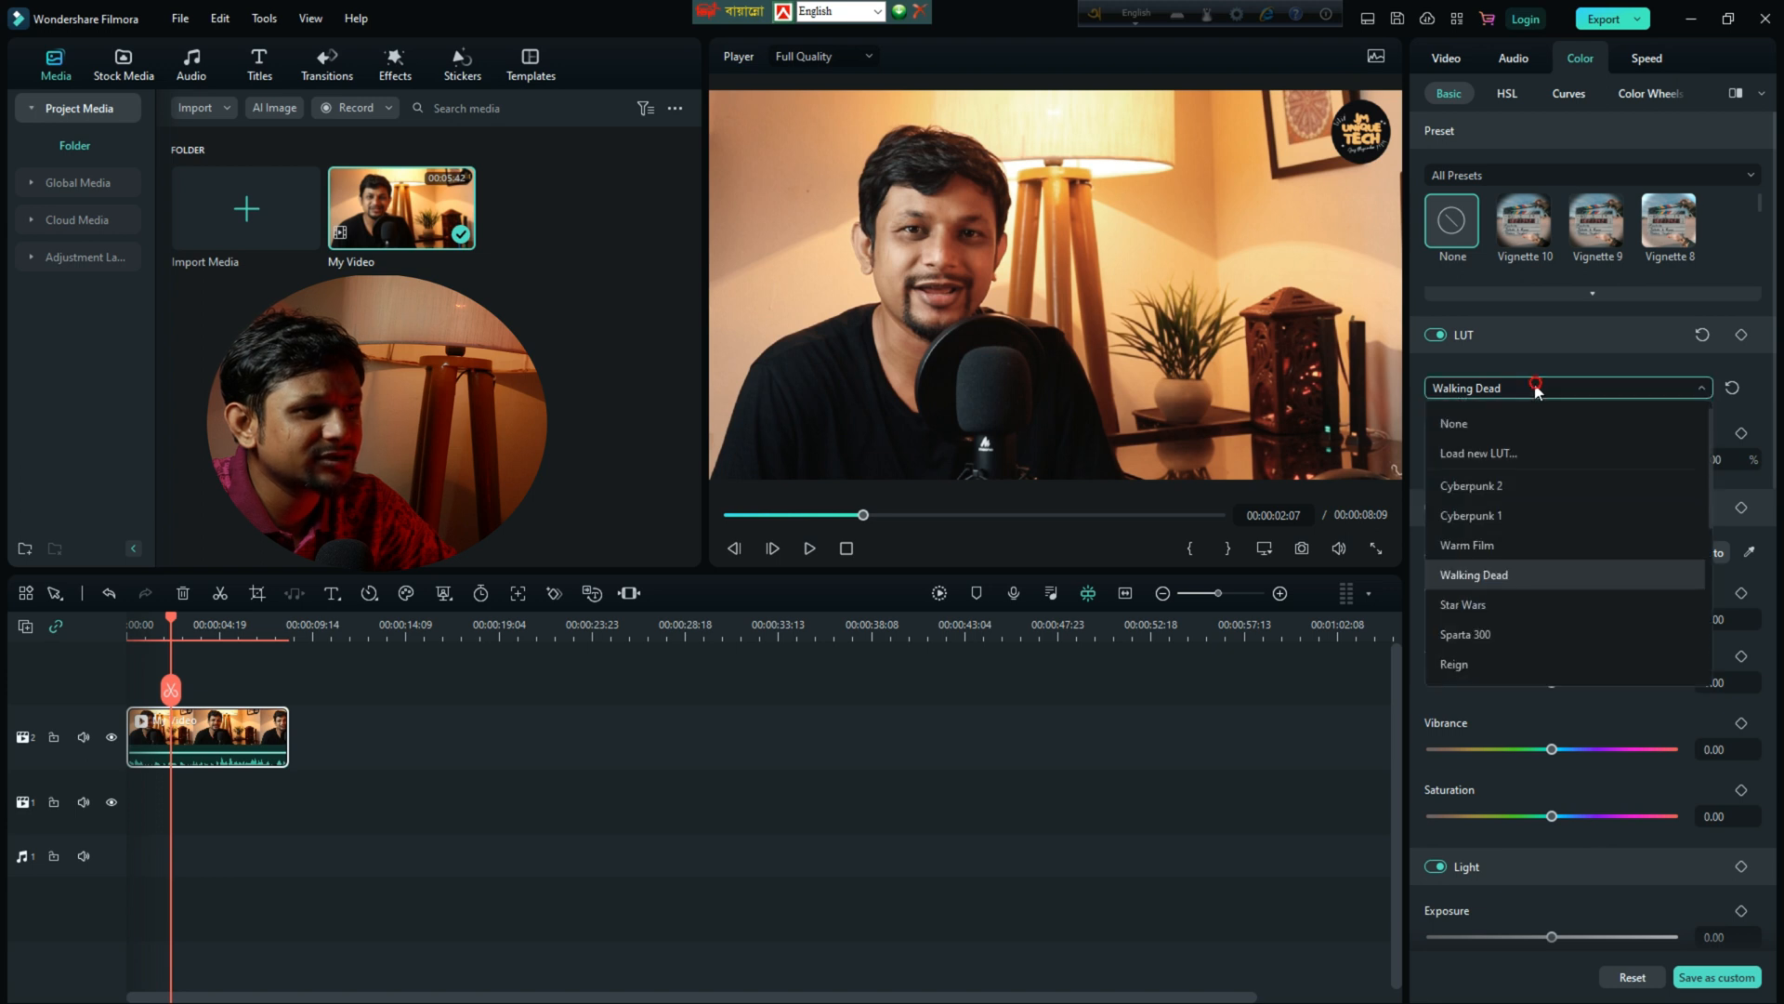
{"action": "left_click", "coordinate": [1479, 608]}
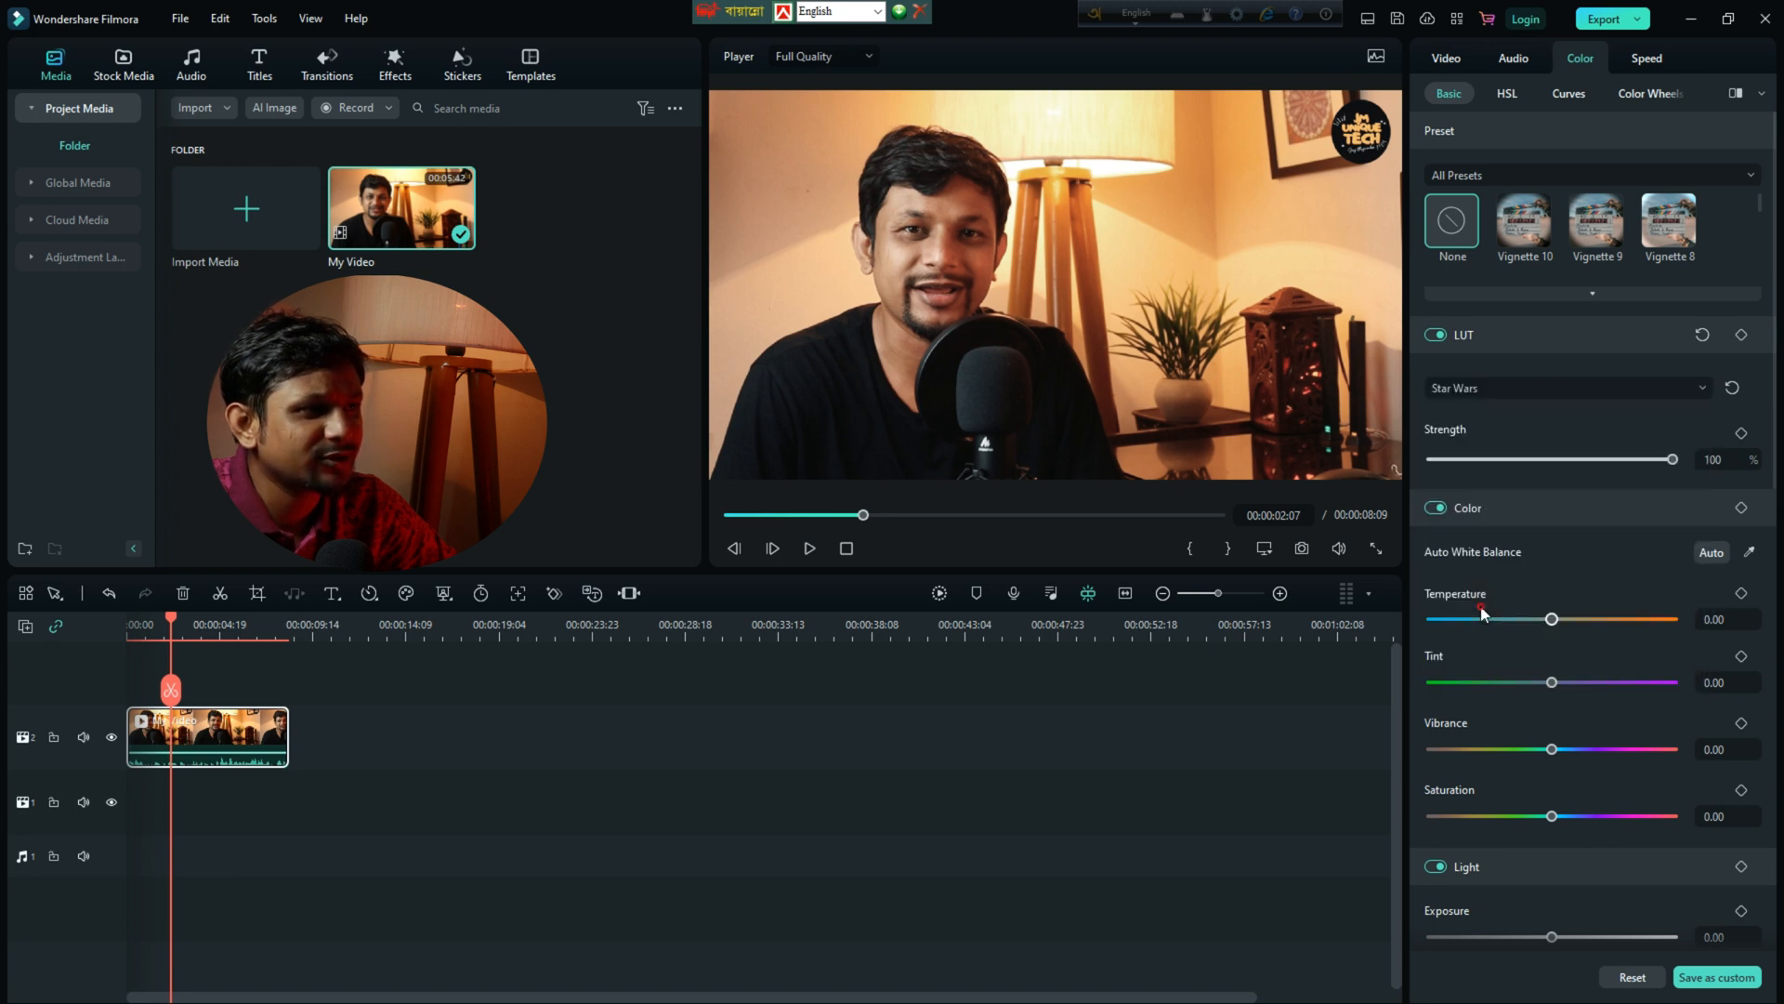
Try the 007 Series LUT on the clip and set the LUT back to None
{"action": "left_click", "coordinate": [1480, 390]}
{"action": "scroll", "coordinate": [1454, 510], "scroll_direction": "down", "scroll_amount": 3}
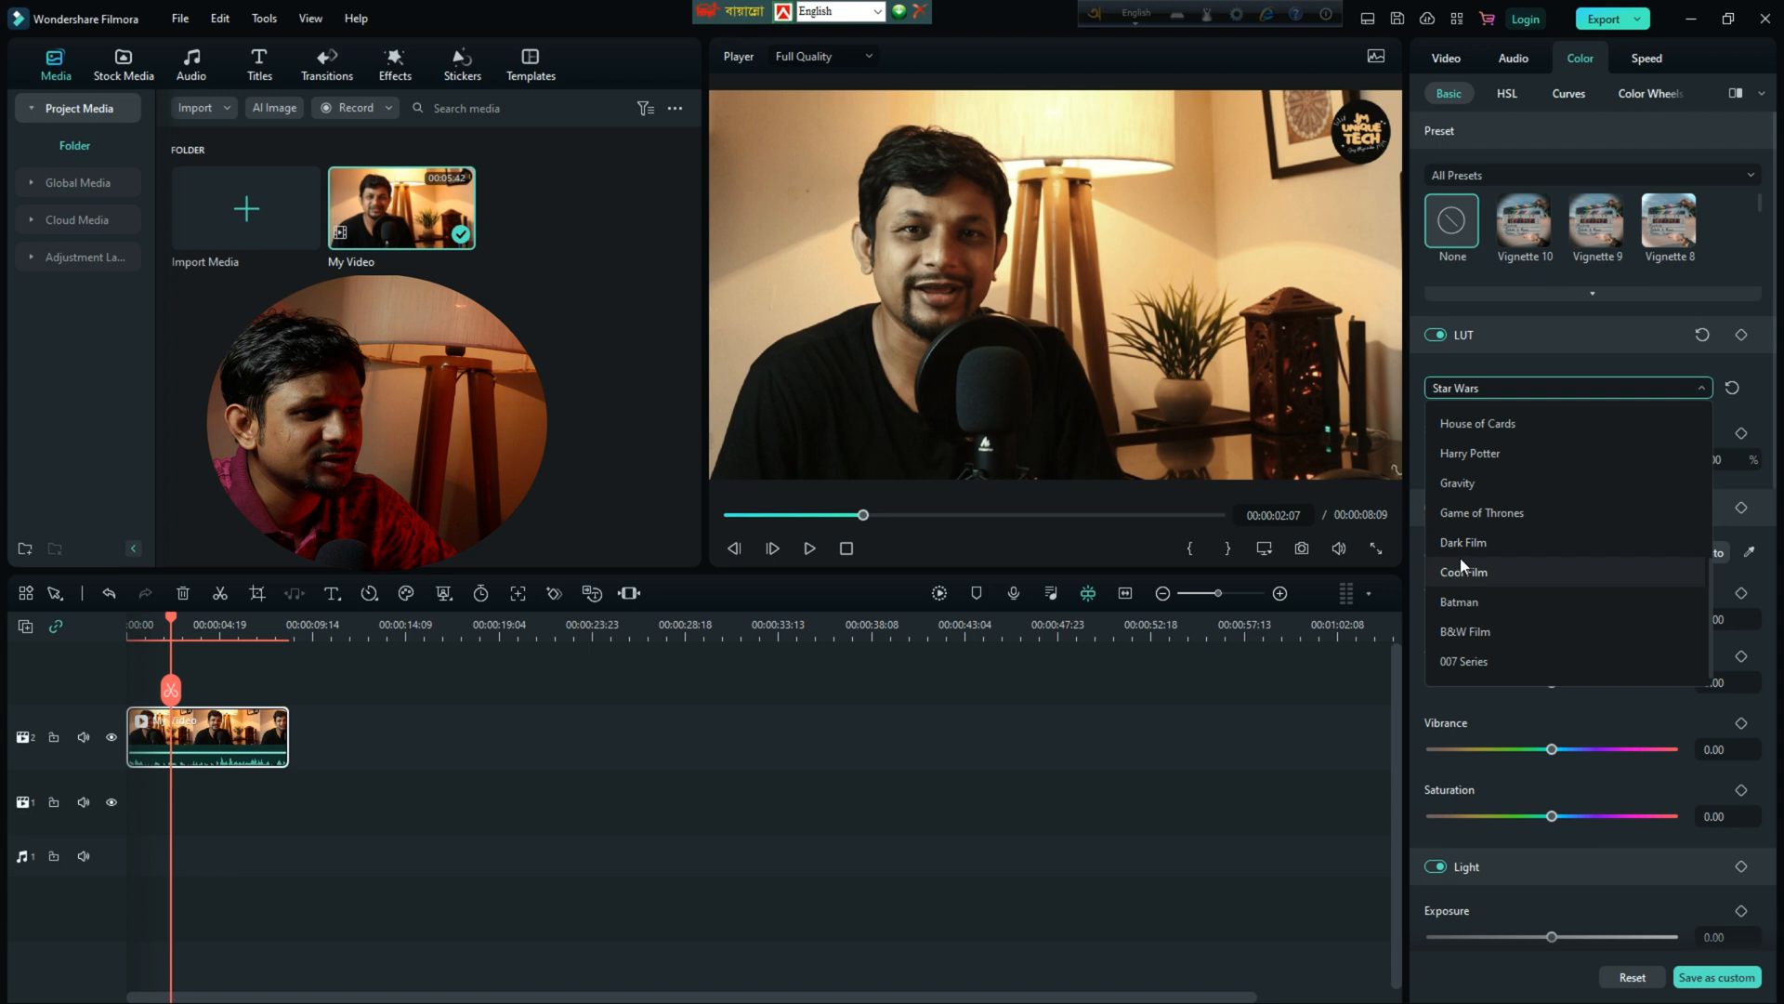
{"action": "left_click", "coordinate": [1485, 661]}
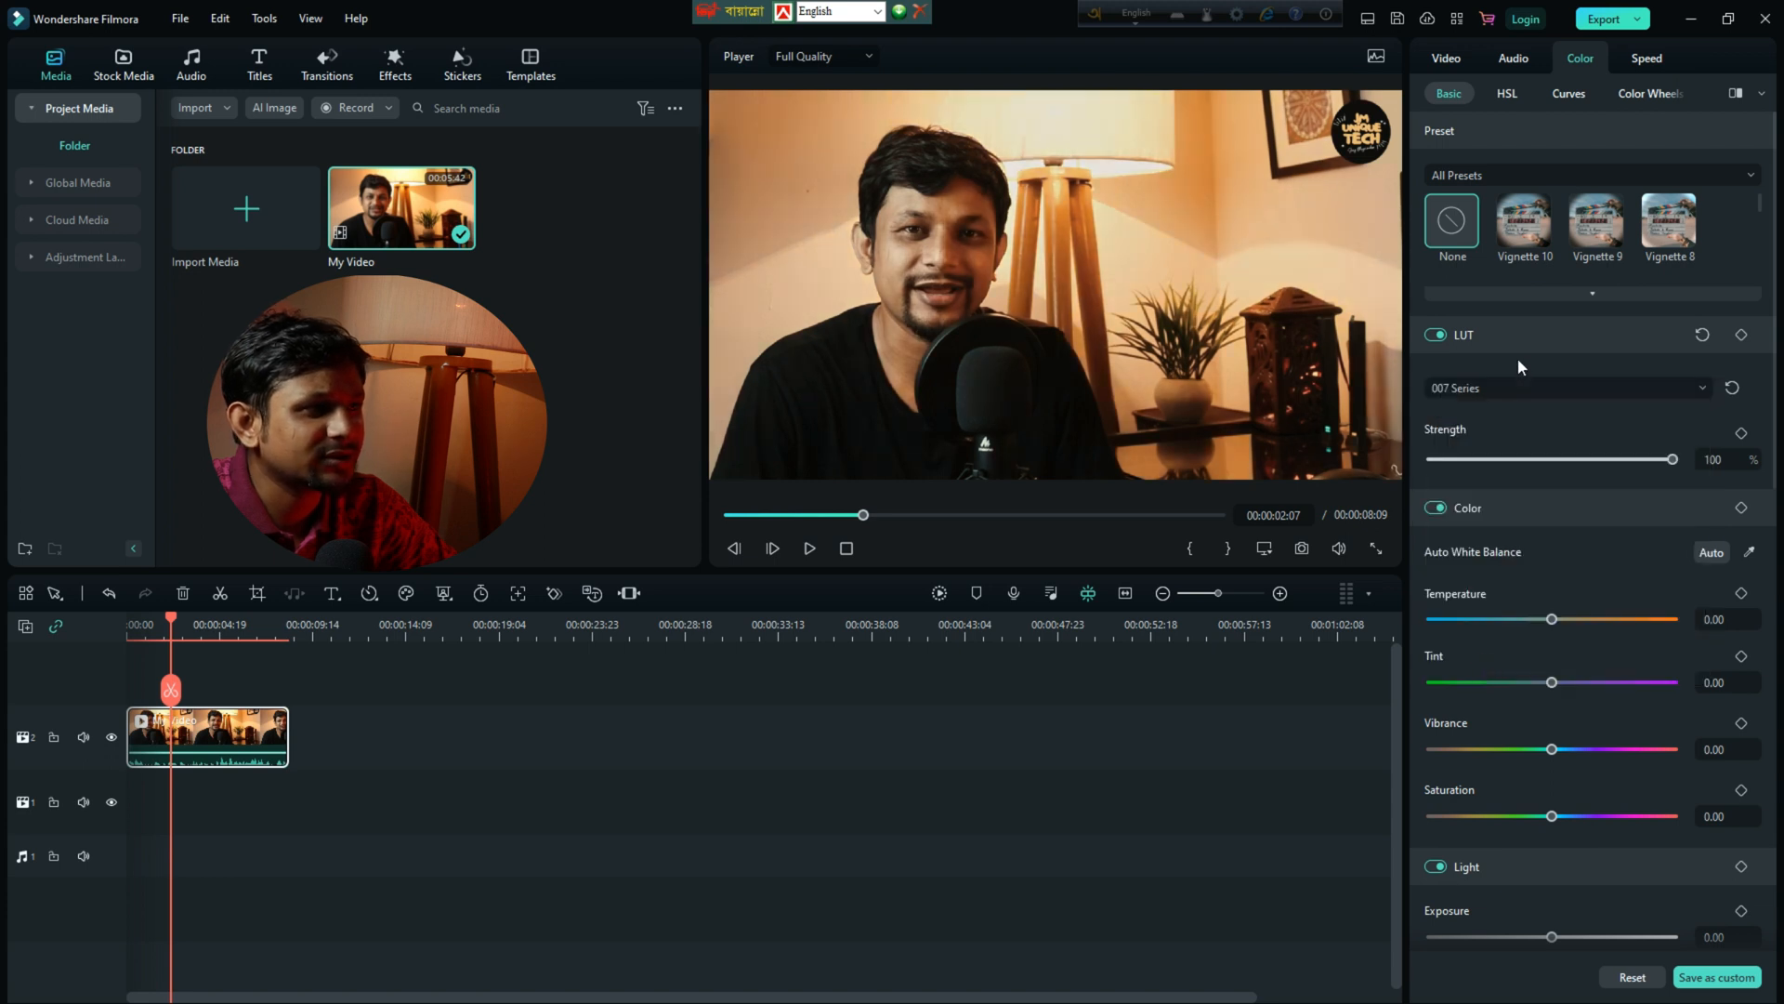
{"action": "left_click", "coordinate": [1520, 385]}
{"action": "scroll", "coordinate": [1500, 431], "scroll_direction": "up", "scroll_amount": 5}
{"action": "left_click", "coordinate": [1496, 431]}
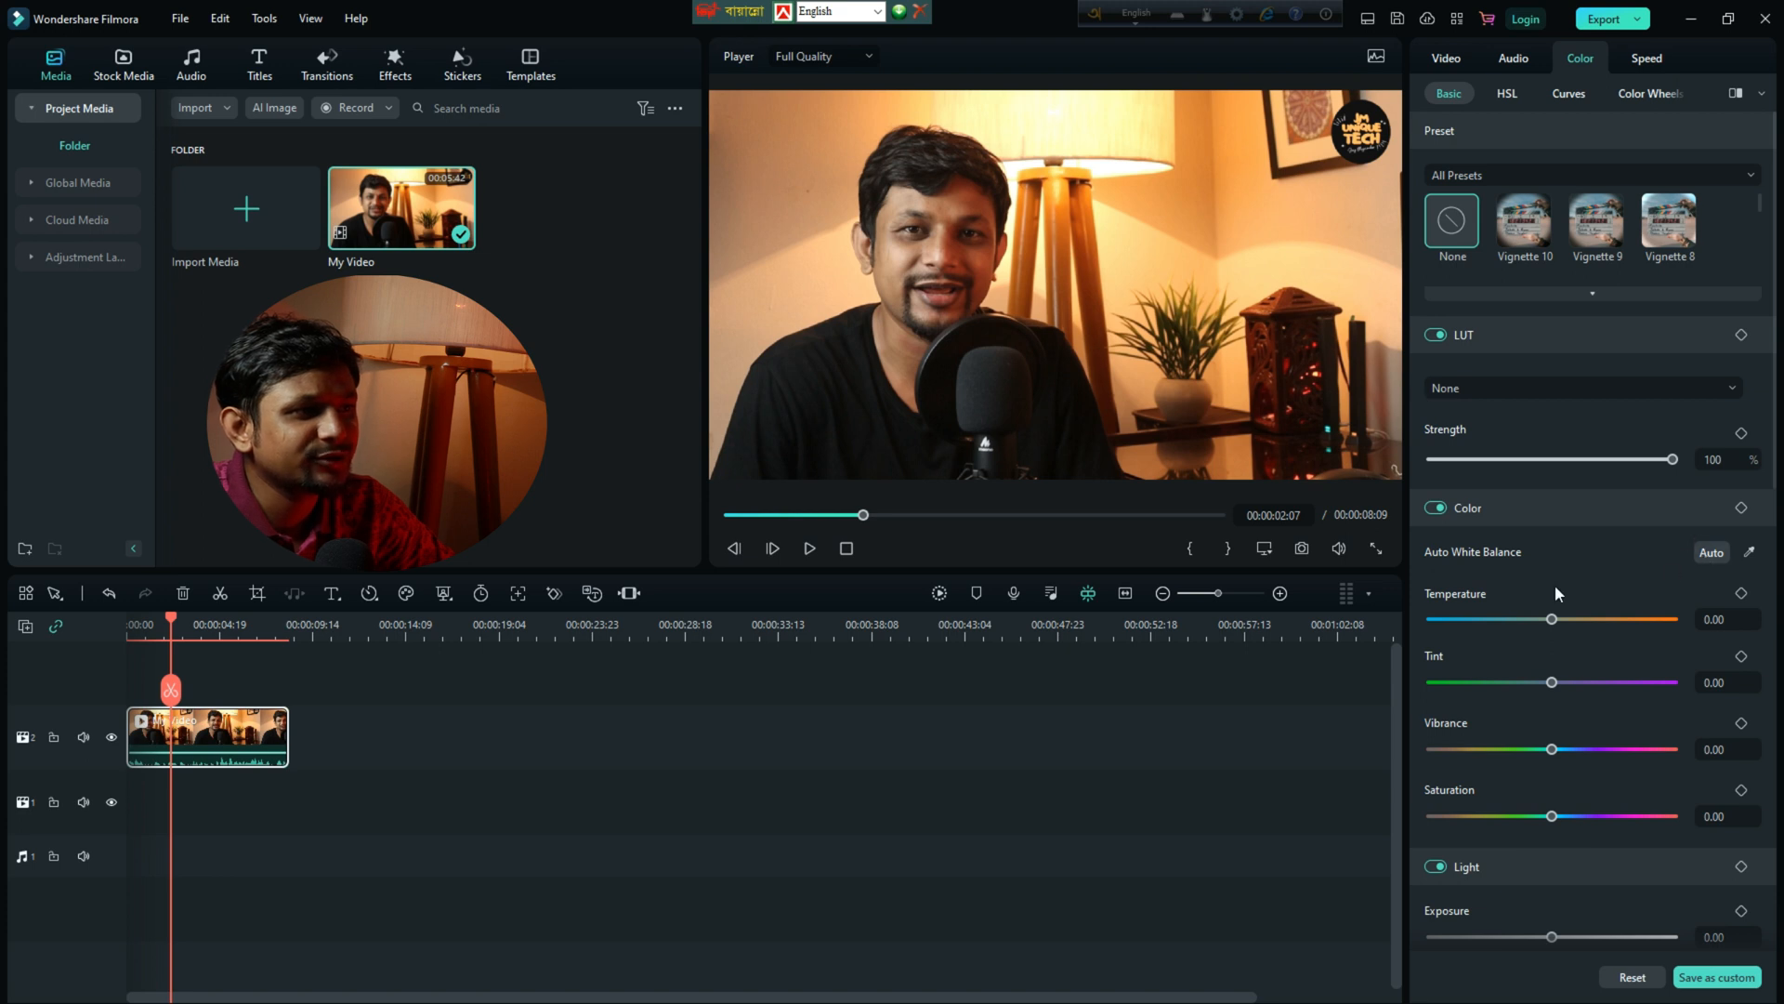
Try automatic white balance on the clip and reset its temperature and tint
{"action": "left_click", "coordinate": [1717, 553]}
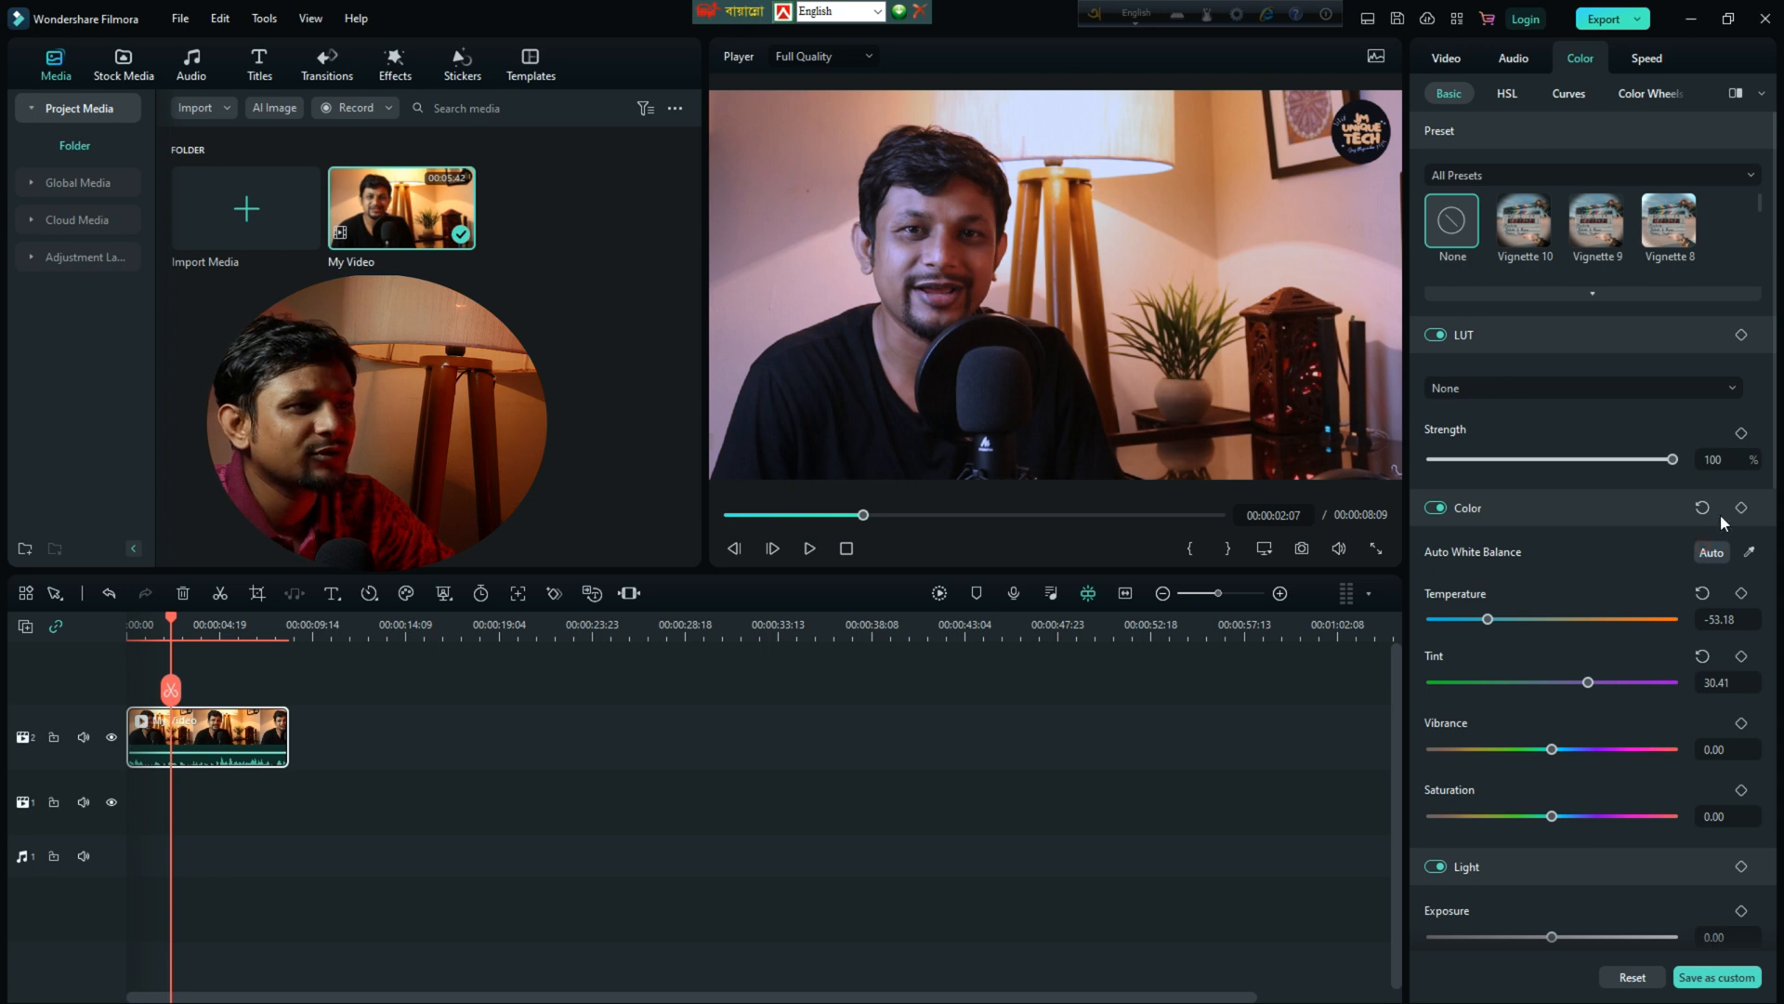
{"action": "left_click", "coordinate": [1442, 510]}
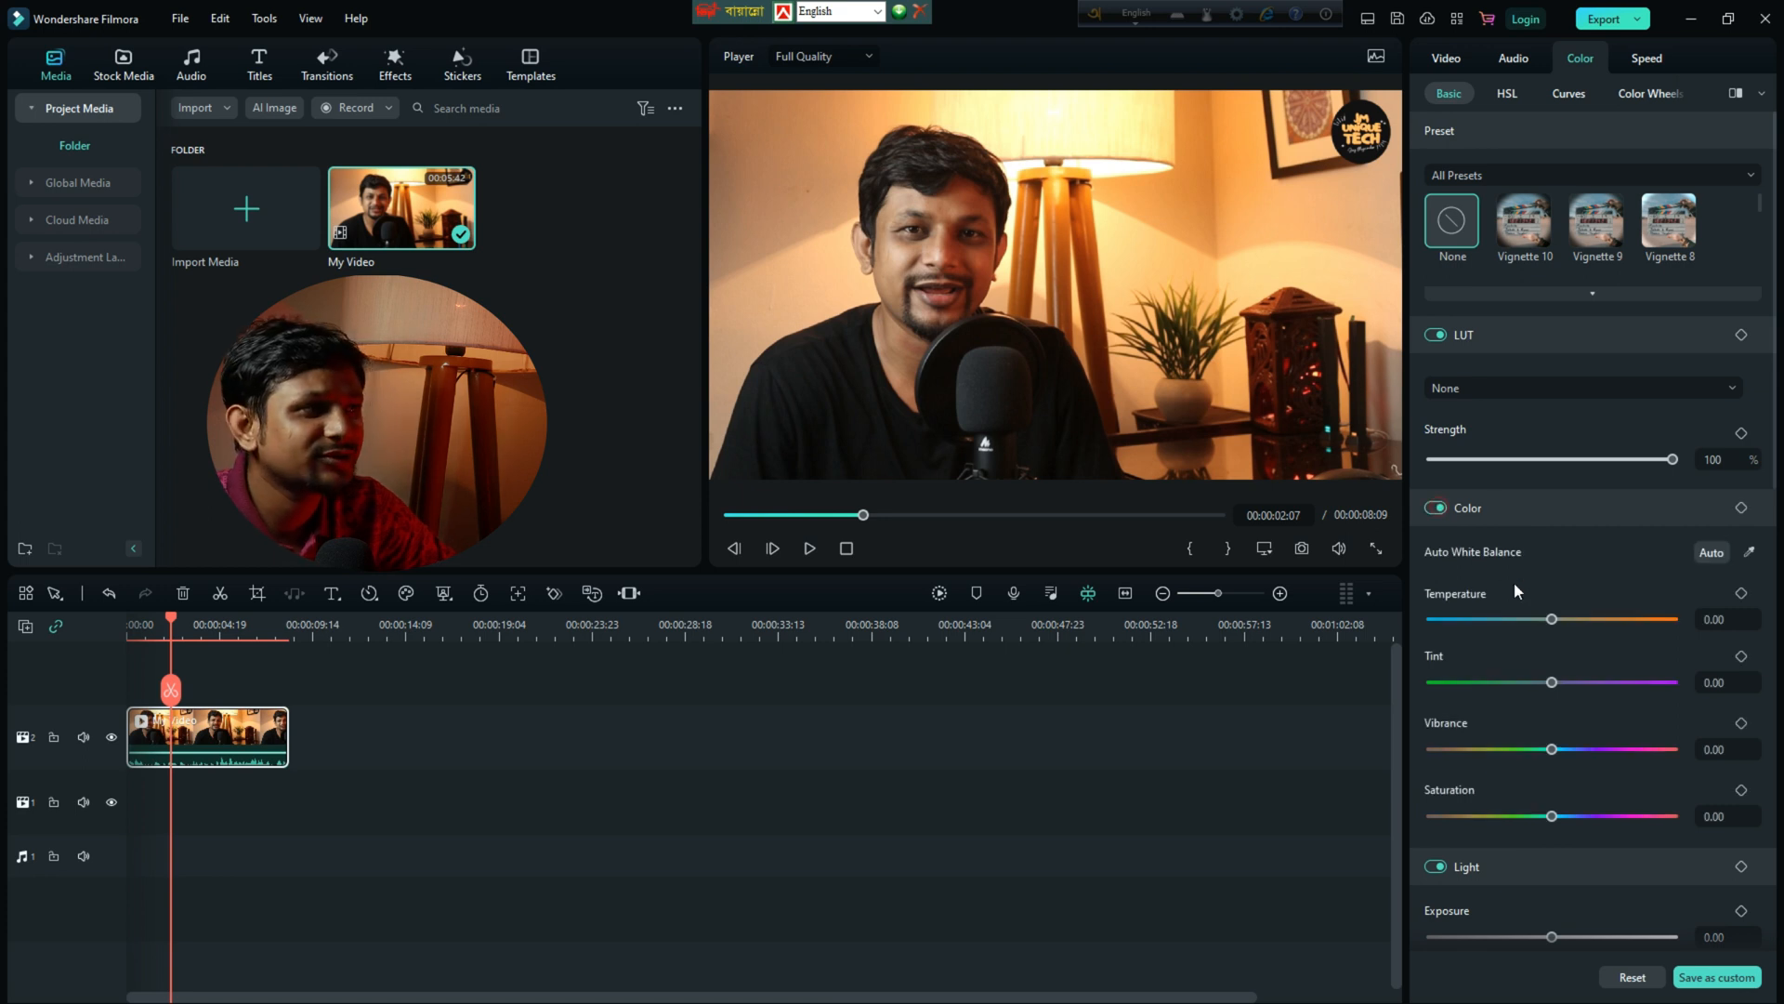